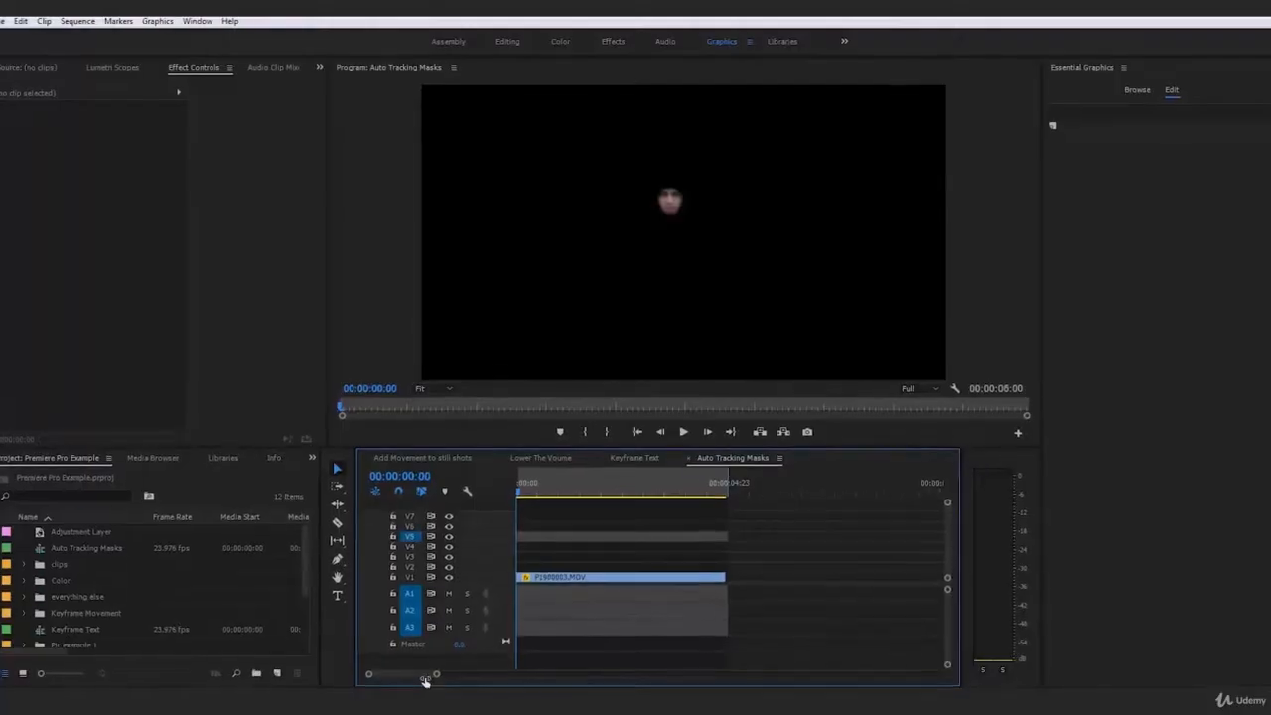
Play the Auto Tracking Masks sequence several times from its start to examine the masked face against the black background.
{"action": "left_click_drag", "start_coordinate": [427, 678], "coordinate": [472, 677]}
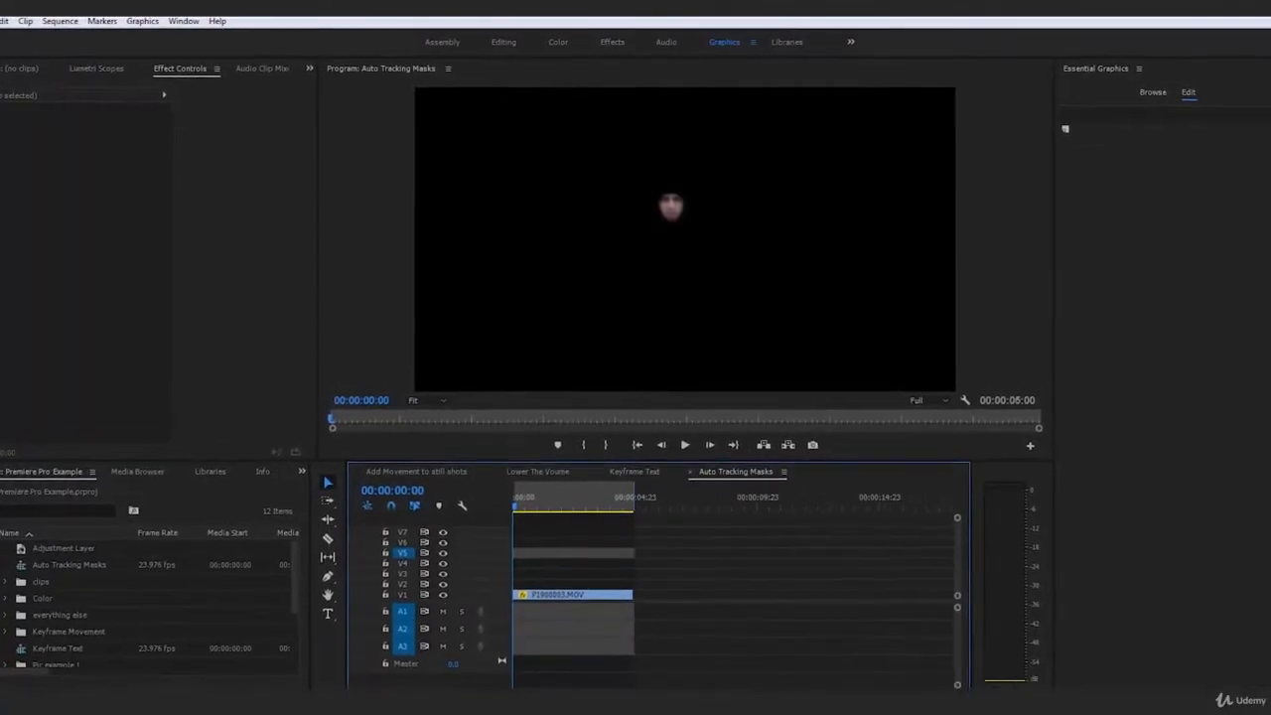
{"action": "key", "text": "space"}
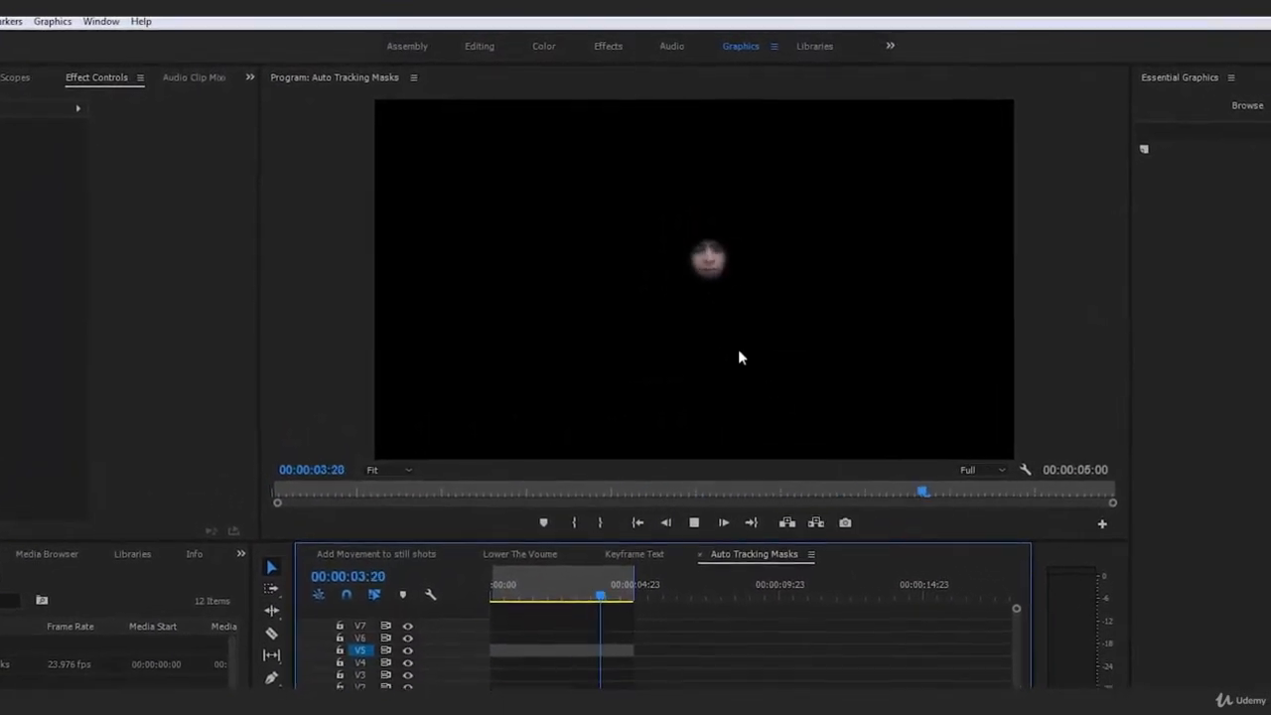
{"action": "key", "text": "space"}
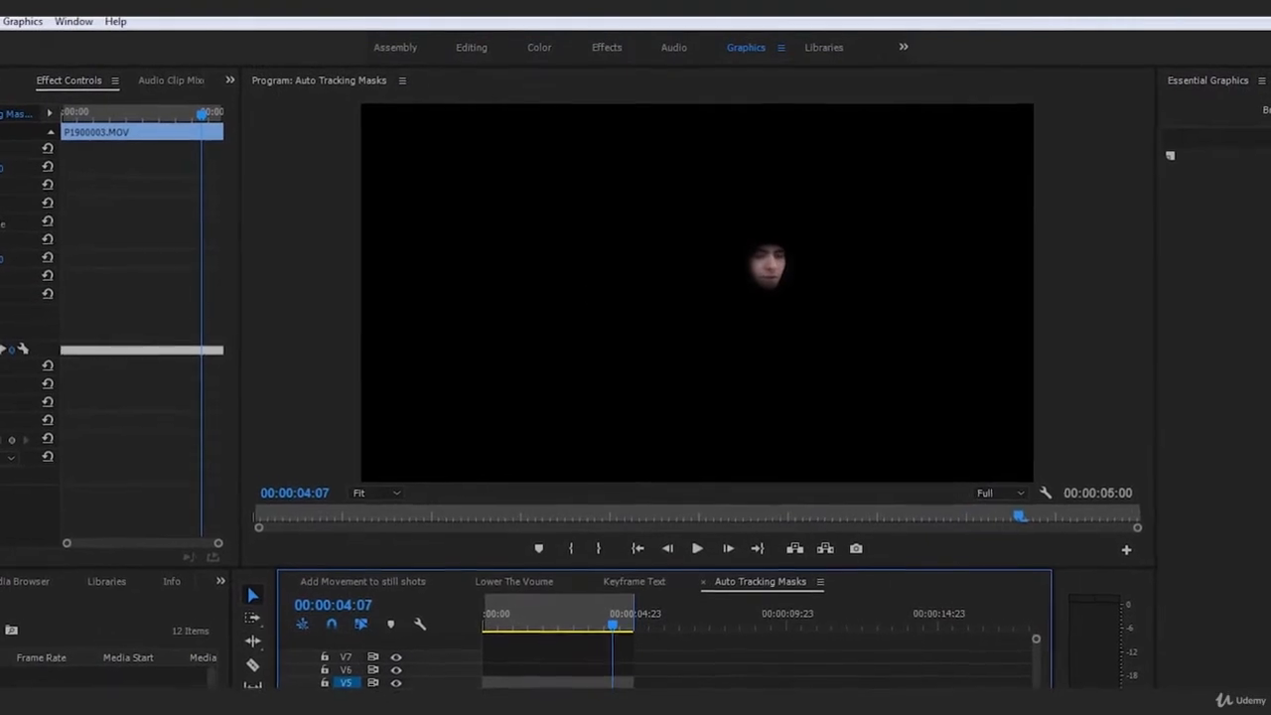
{"action": "left_click", "coordinate": [3, 324]}
{"action": "left_click", "coordinate": [576, 679]}
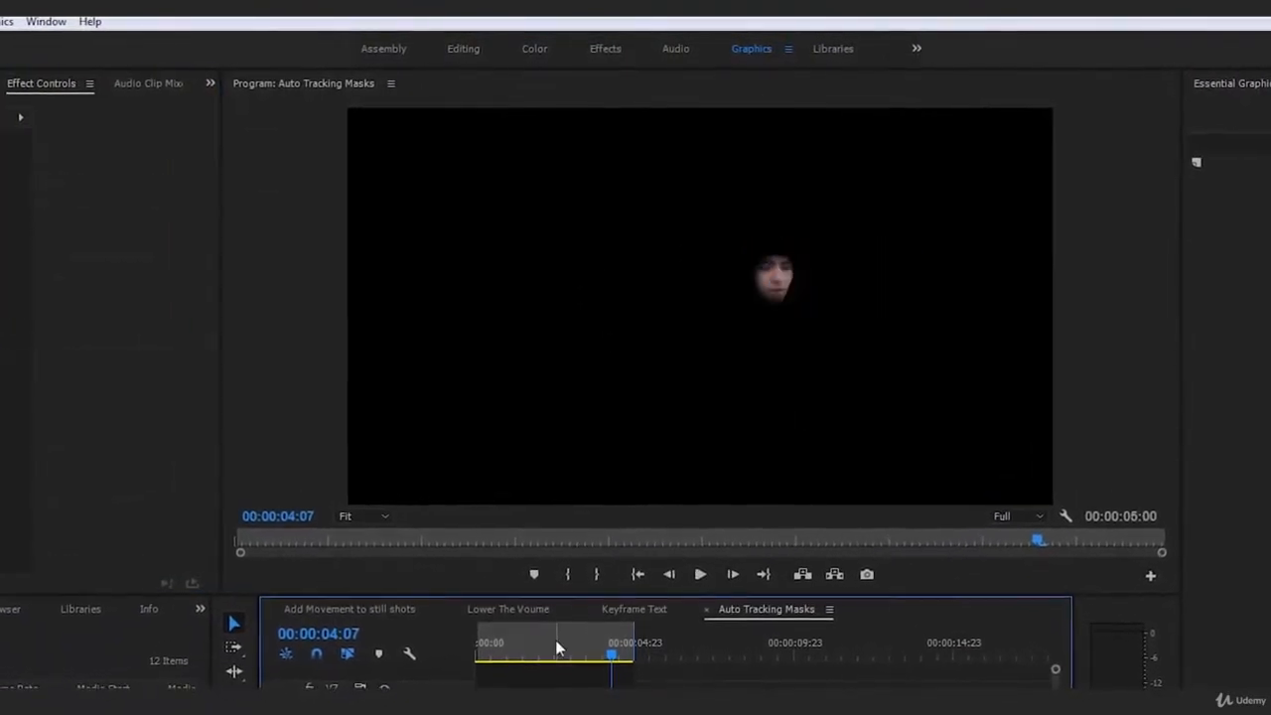
{"action": "left_click_drag", "start_coordinate": [554, 628], "coordinate": [461, 636]}
{"action": "key", "text": "space"}
{"action": "key", "text": "space"}
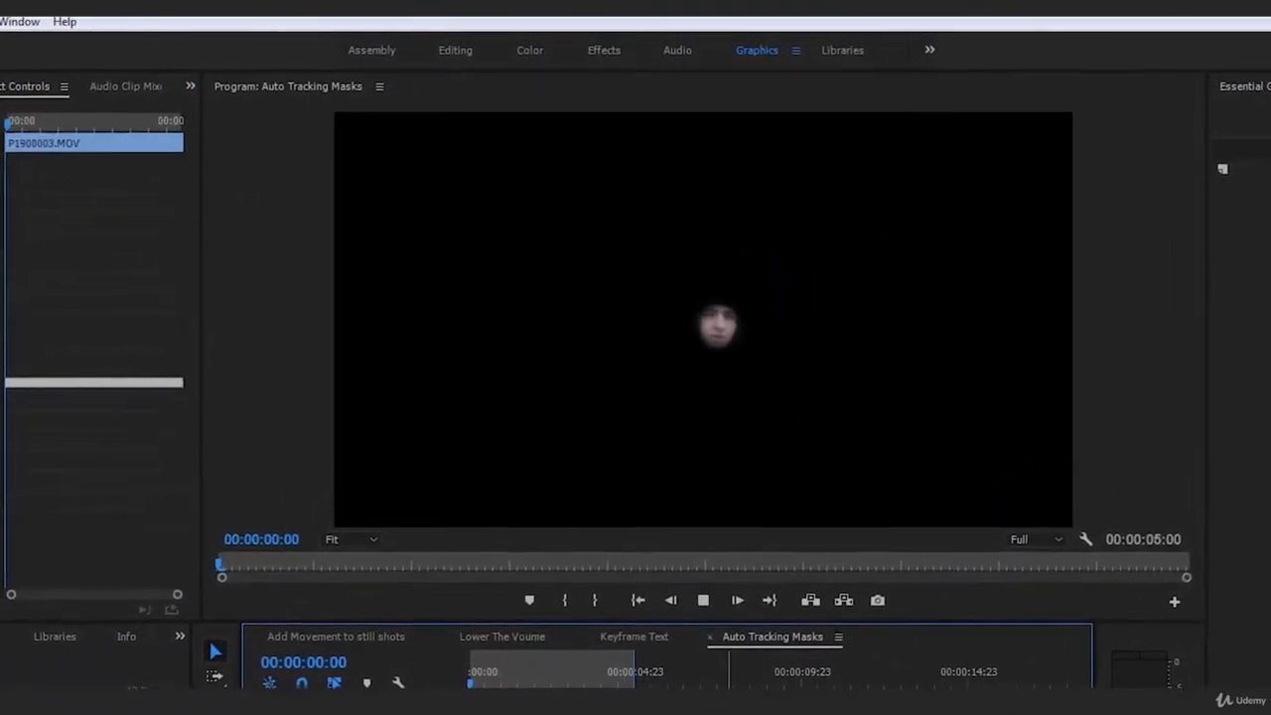
{"action": "key", "text": "space"}
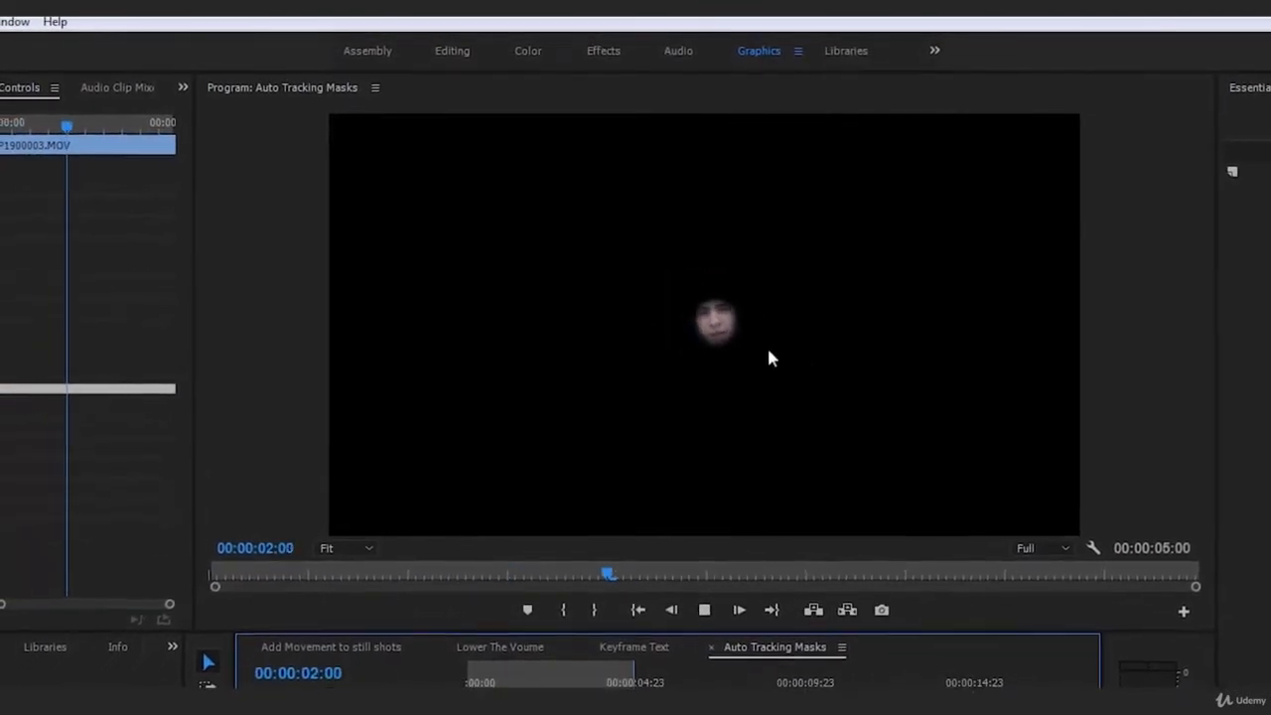
{"action": "key", "text": "space"}
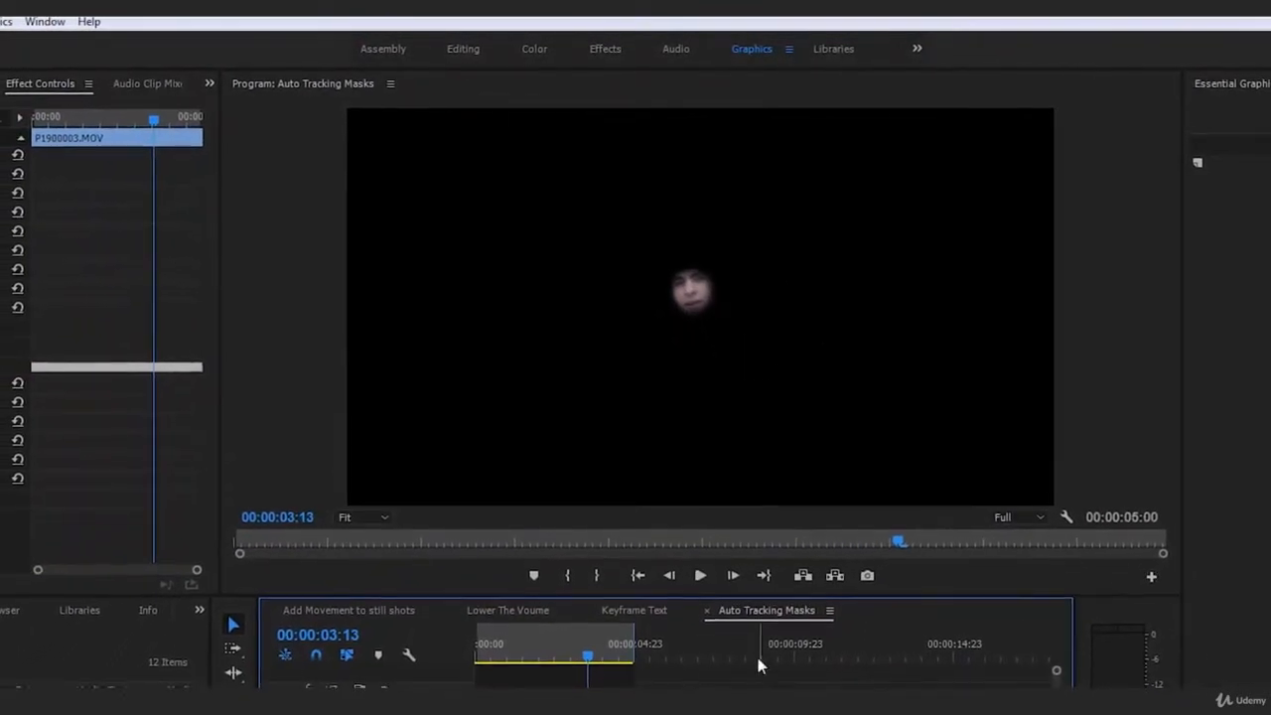
{"action": "key", "text": "Home"}
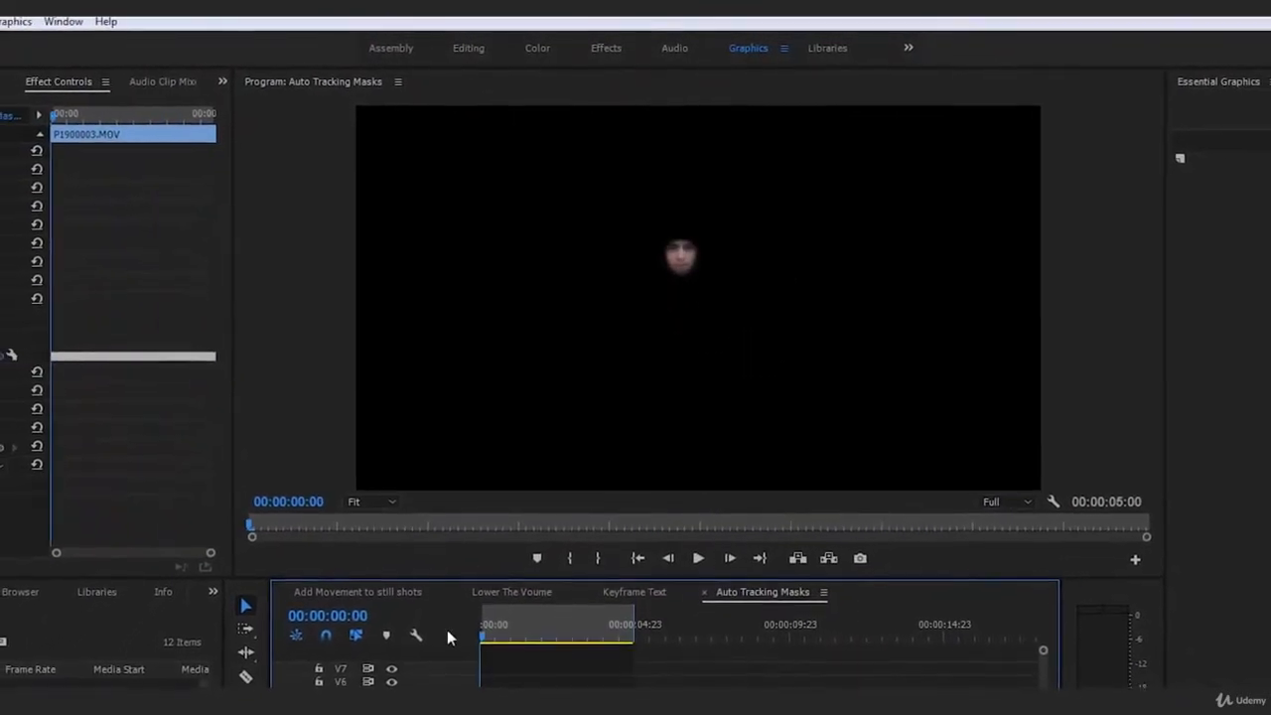
{"action": "key", "text": "space"}
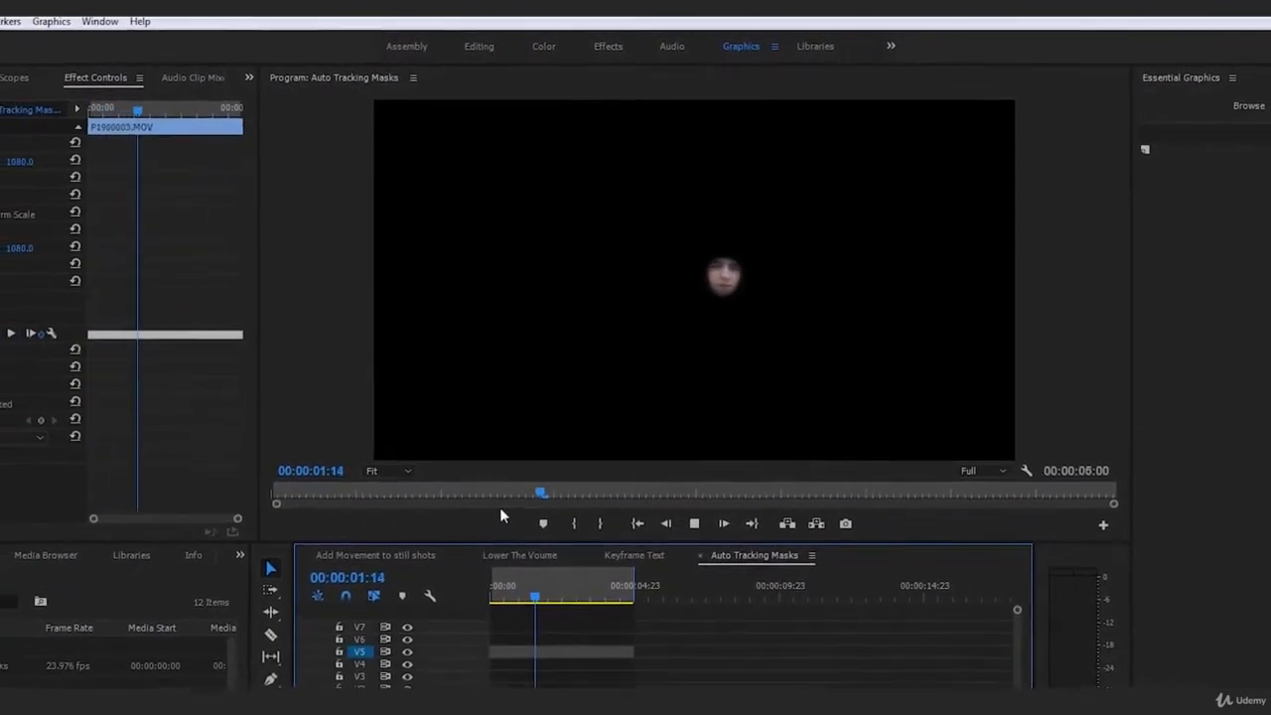
{"action": "key", "text": "space"}
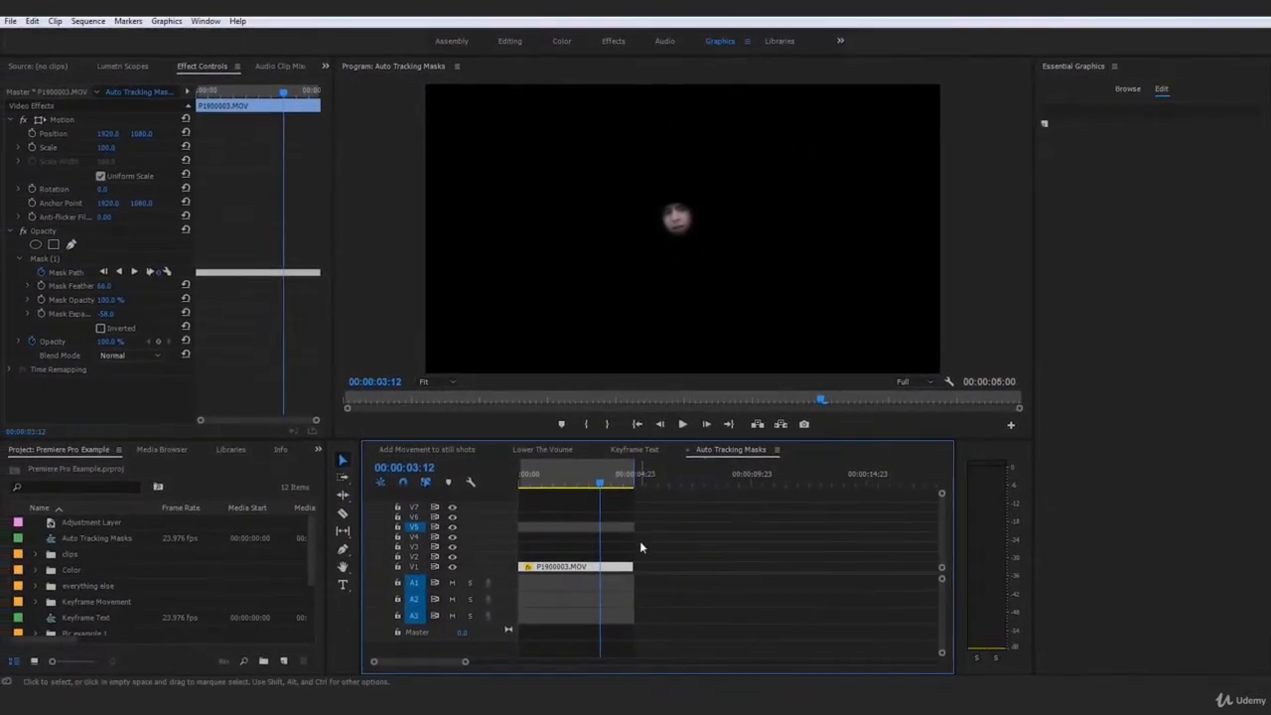
{"action": "key", "text": "space"}
{"action": "left_click_drag", "start_coordinate": [615, 485], "coordinate": [477, 483]}
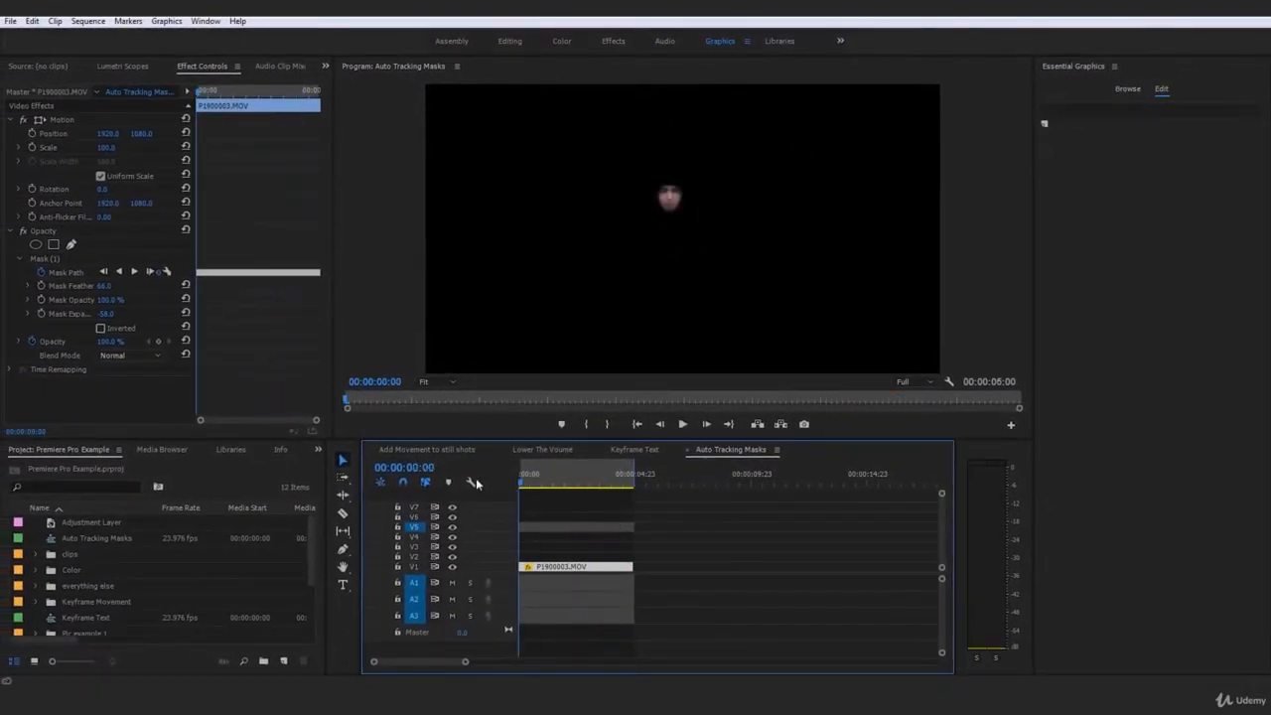
View the Add Movement to still shots sequence for comparison, and return to Auto Tracking Masks to play its start.
{"action": "left_click", "coordinate": [439, 451]}
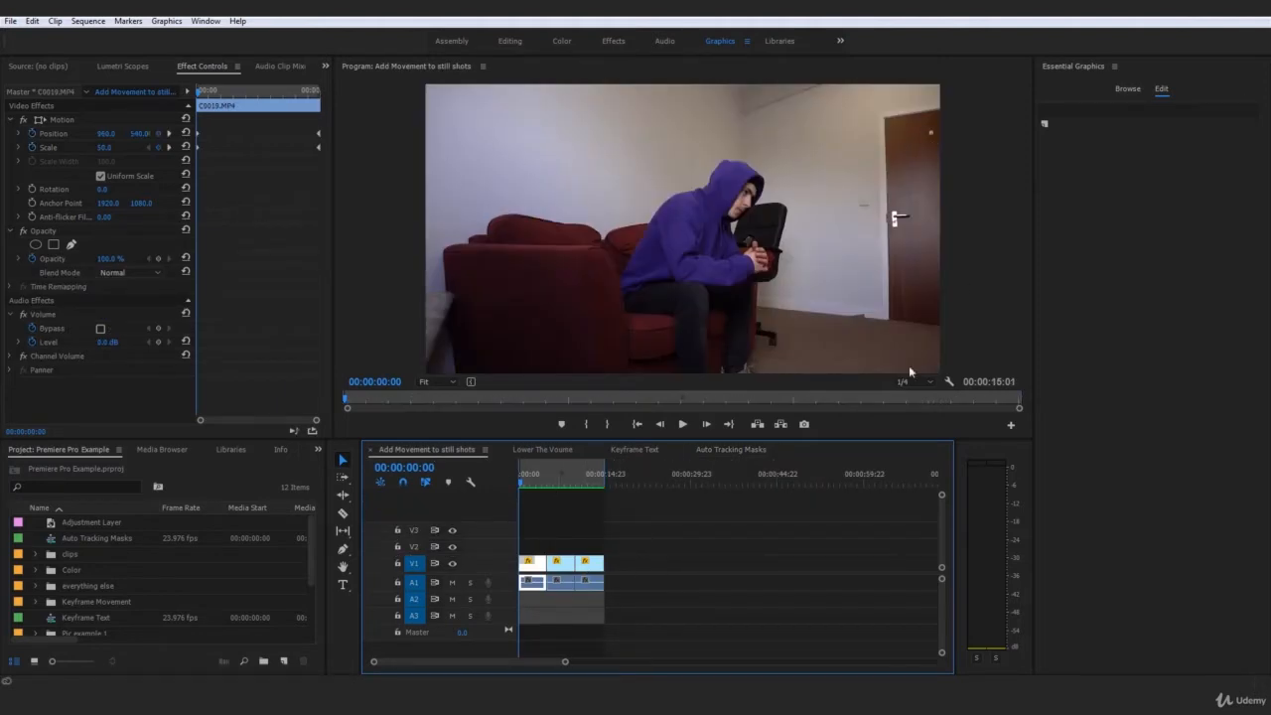
{"action": "left_click", "coordinate": [747, 453]}
{"action": "key", "text": "space"}
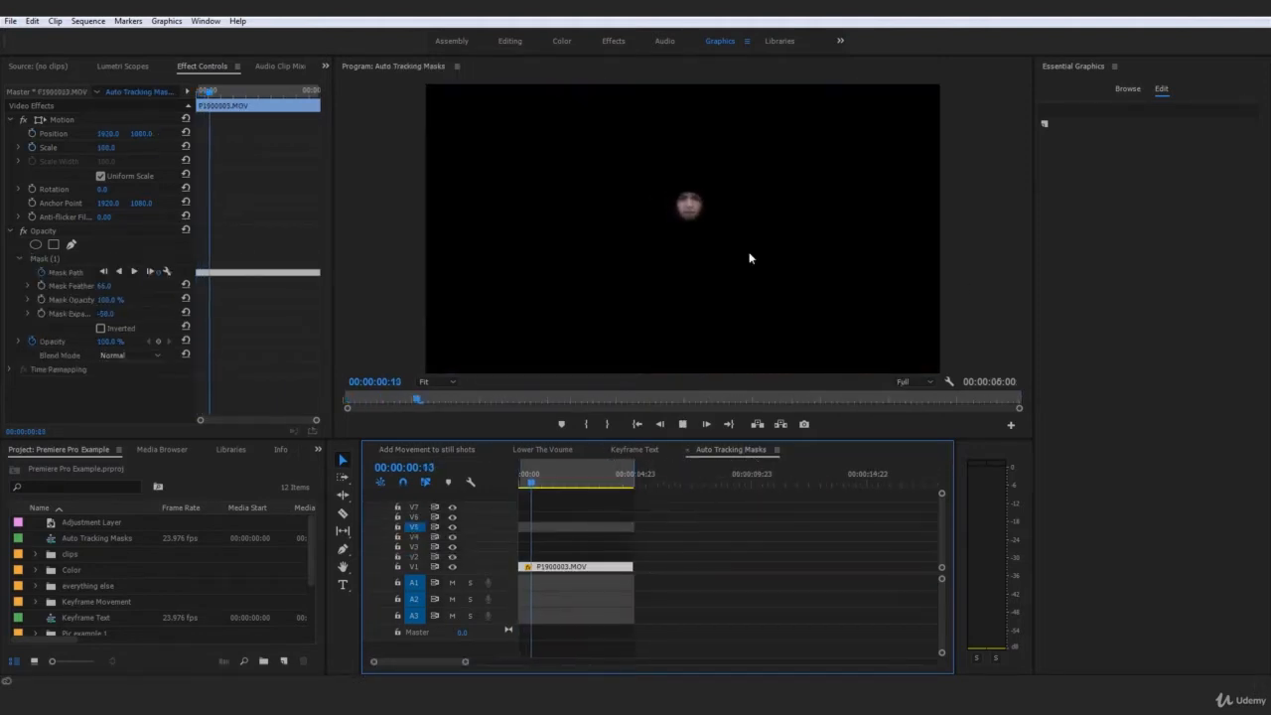
{"action": "left_click", "coordinate": [723, 549]}
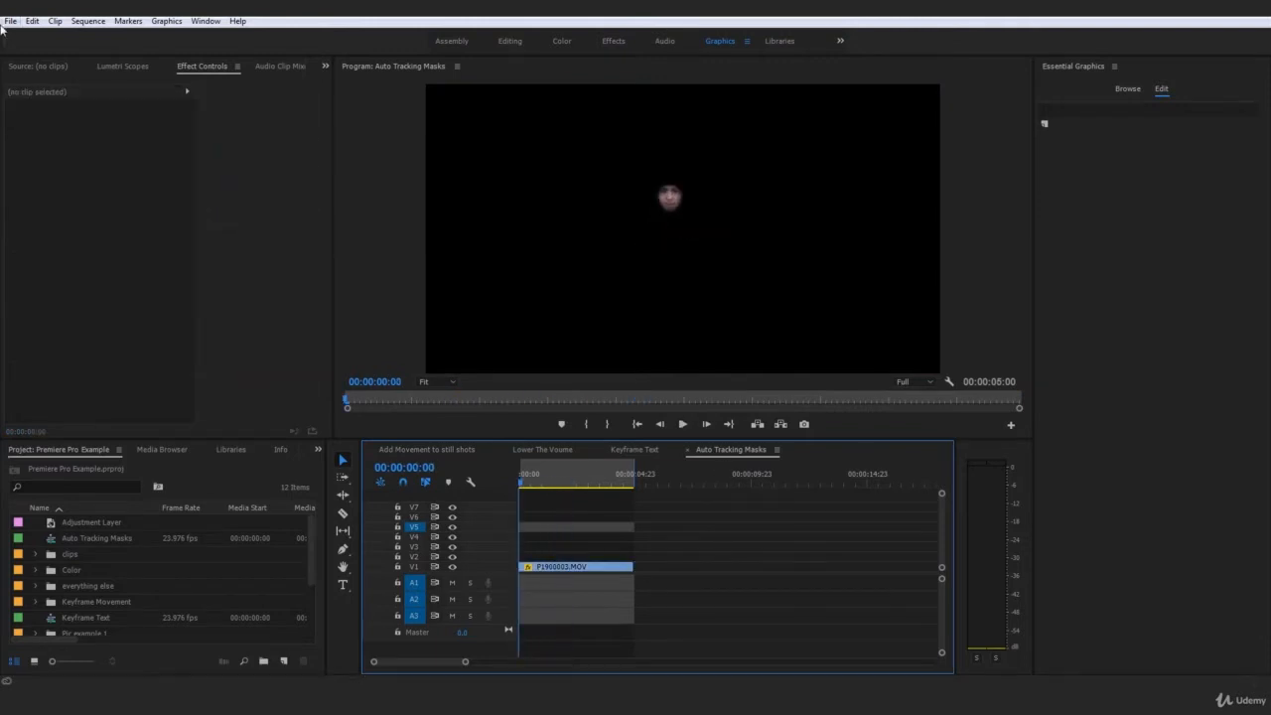
Open the media export settings for the Auto Tracking Masks sequence and set the format to QuickTime.
{"action": "left_click", "coordinate": [9, 21]}
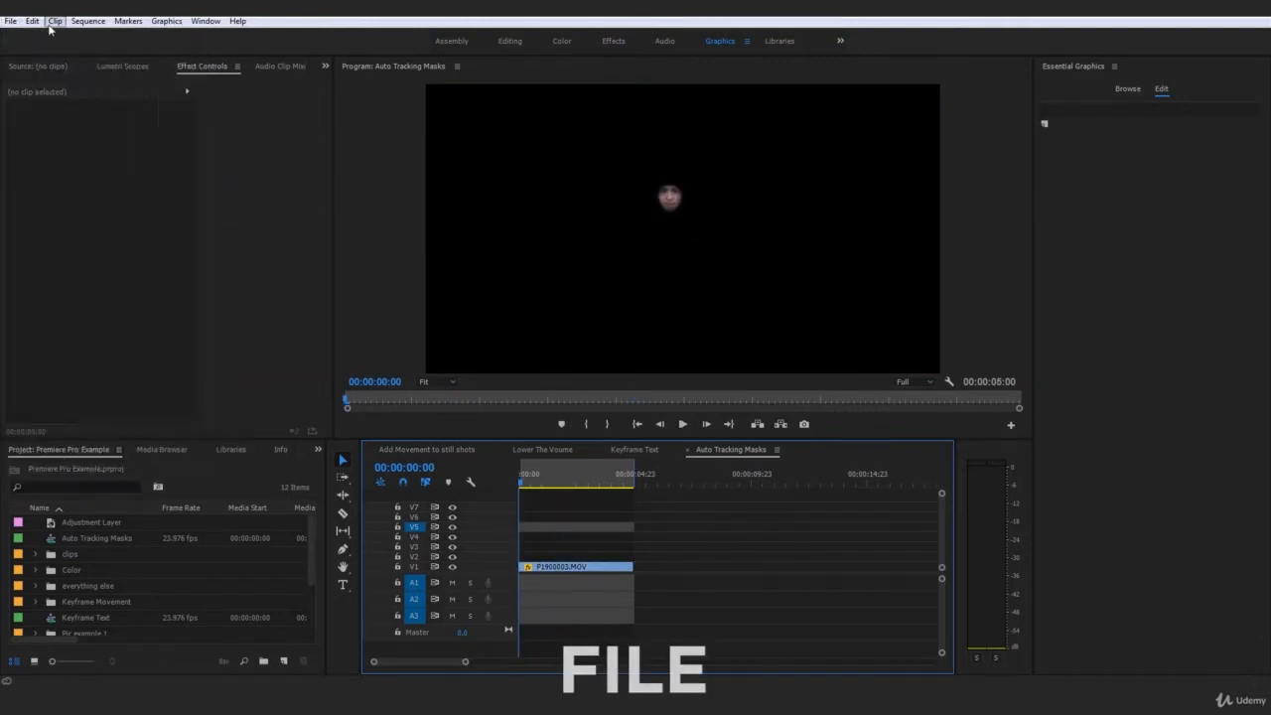
{"action": "left_click", "coordinate": [9, 21]}
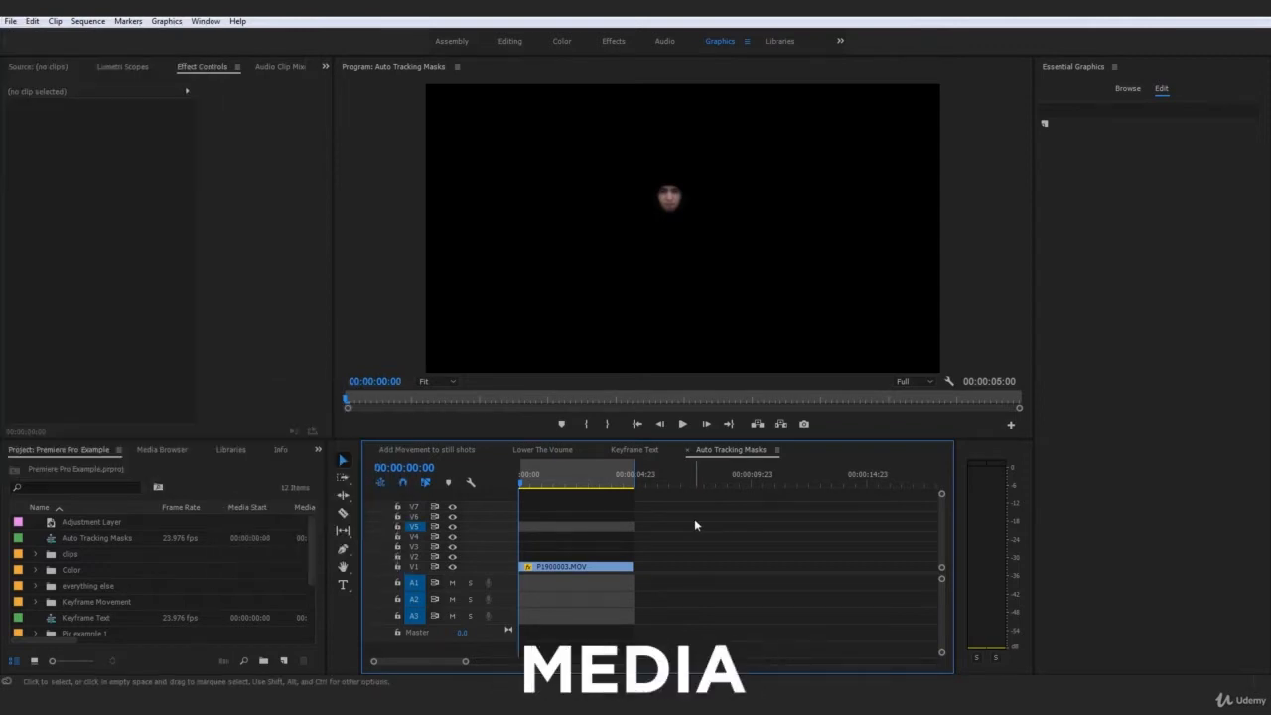
{"action": "key", "text": "ctrl+m"}
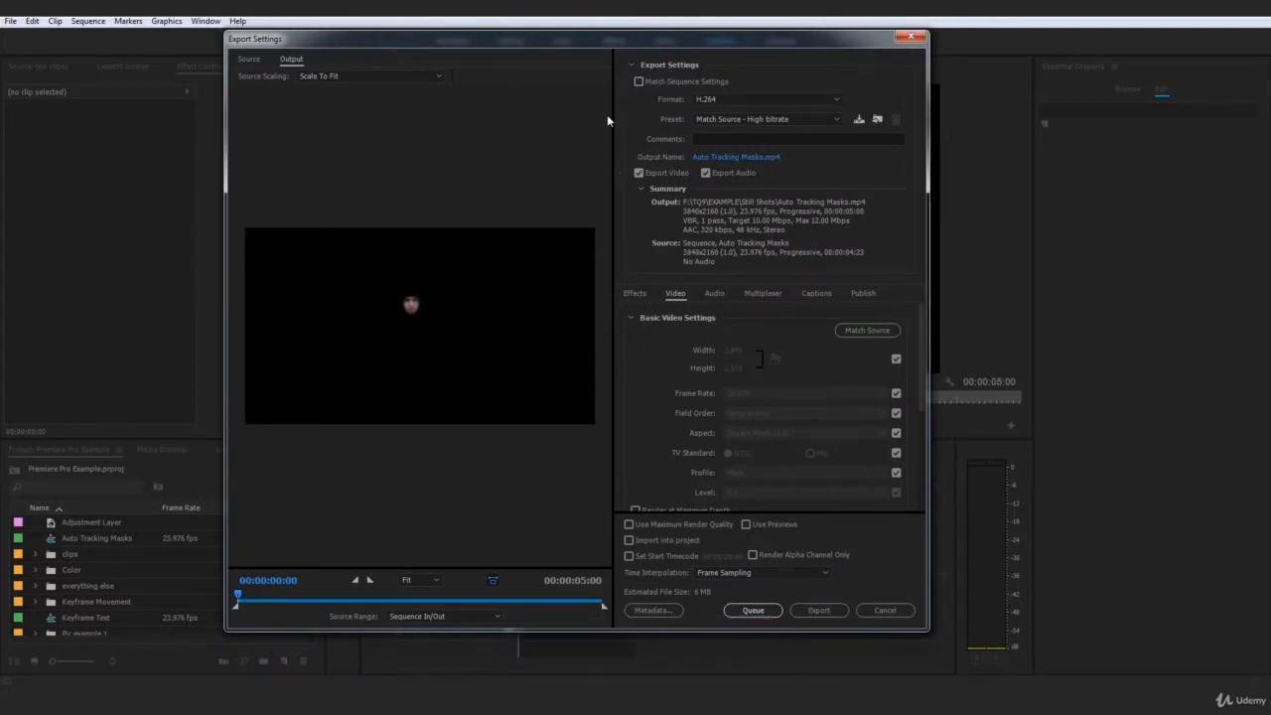
{"action": "left_click", "coordinate": [705, 104]}
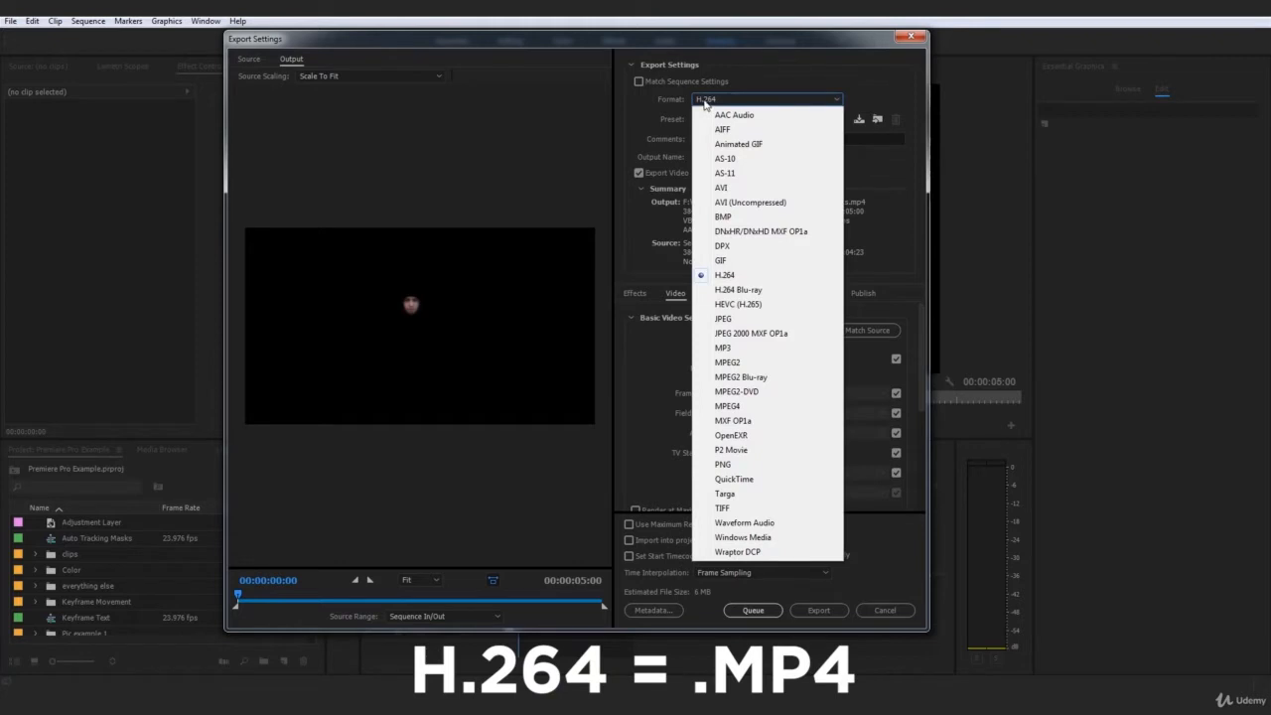
{"action": "left_click", "coordinate": [734, 480]}
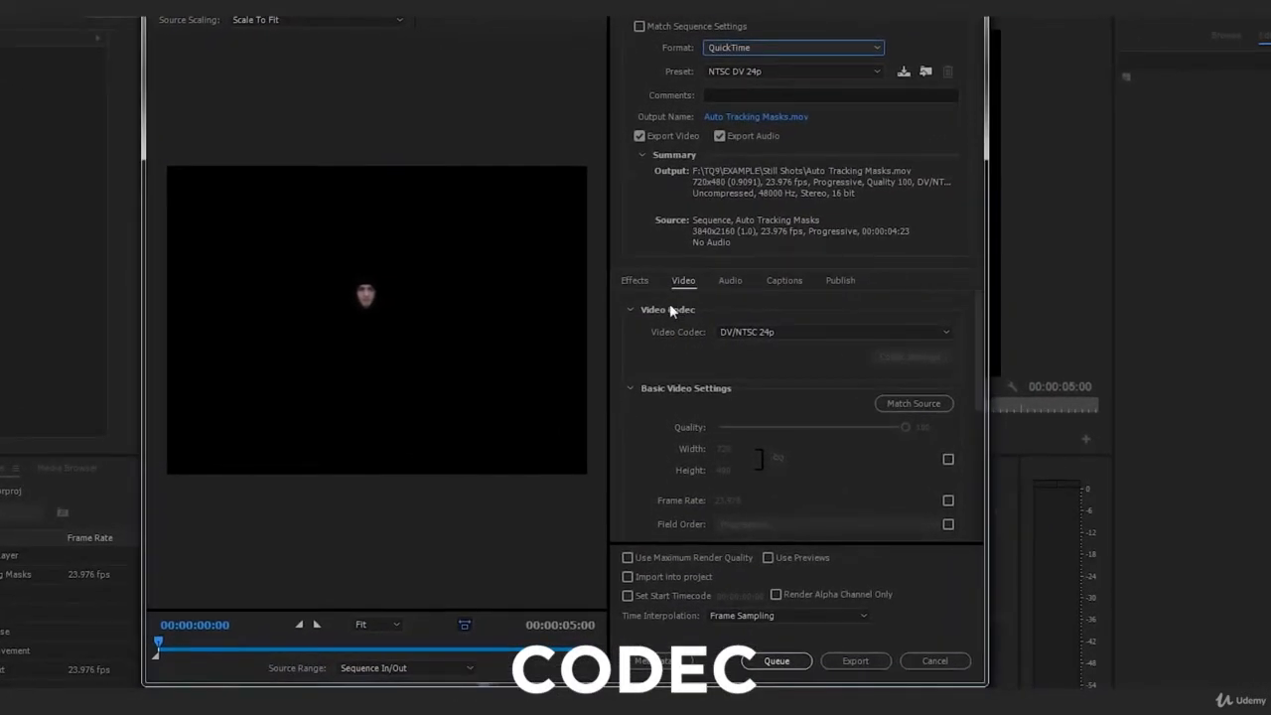
{"action": "left_click", "coordinate": [815, 47]}
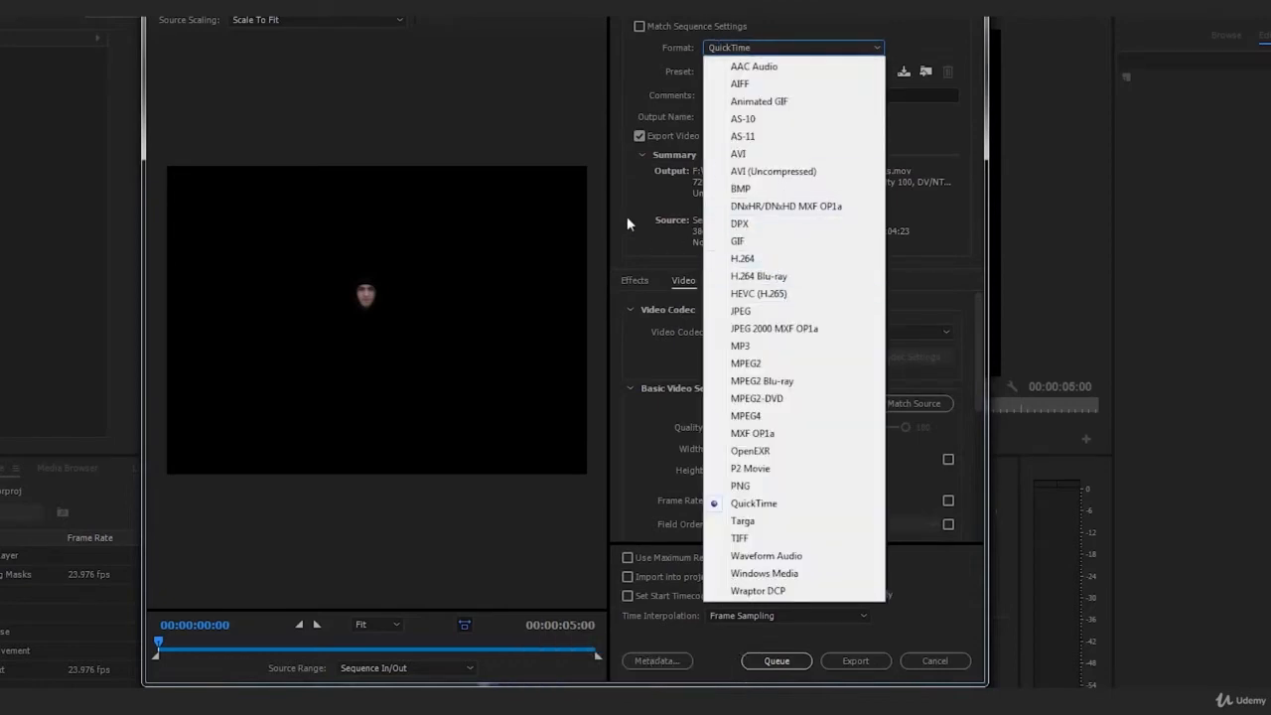
{"action": "left_click", "coordinate": [756, 504]}
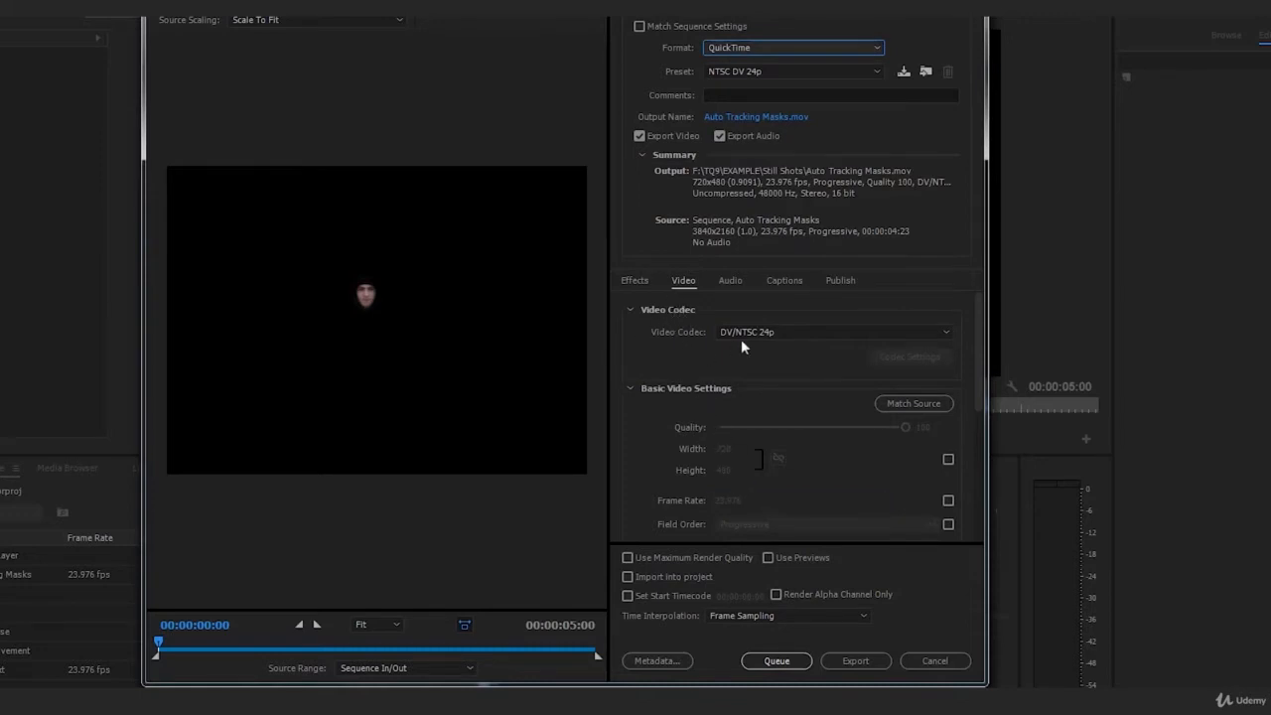
Set the export's video codec to Animation and its depth to 8-bpc + alpha.
{"action": "left_click", "coordinate": [769, 332]}
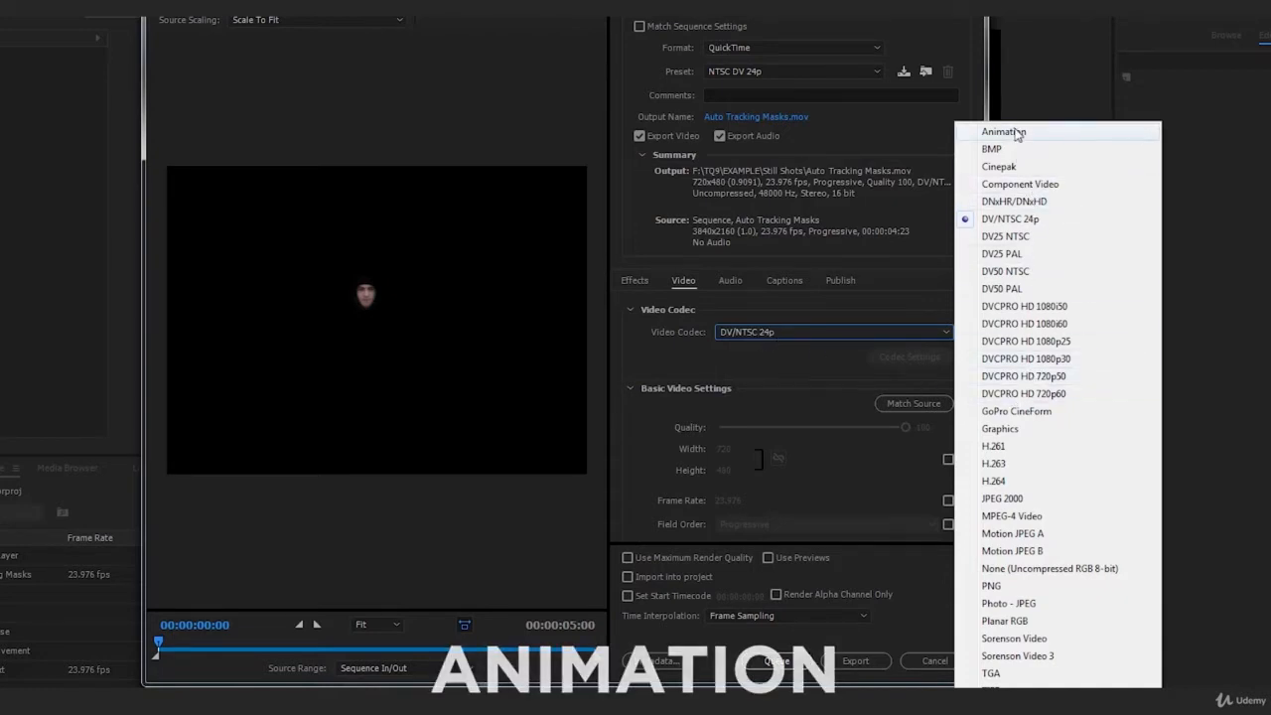
{"action": "left_click", "coordinate": [981, 146]}
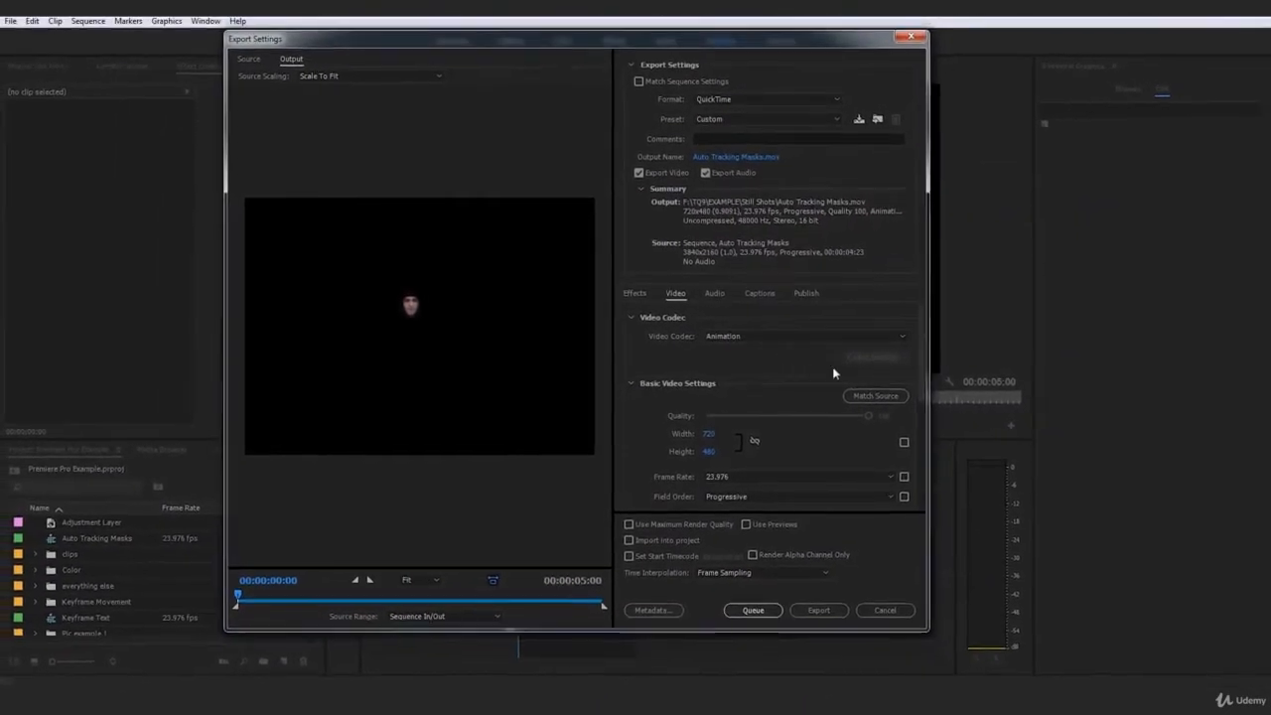
{"action": "left_click_drag", "start_coordinate": [922, 318], "coordinate": [889, 391]}
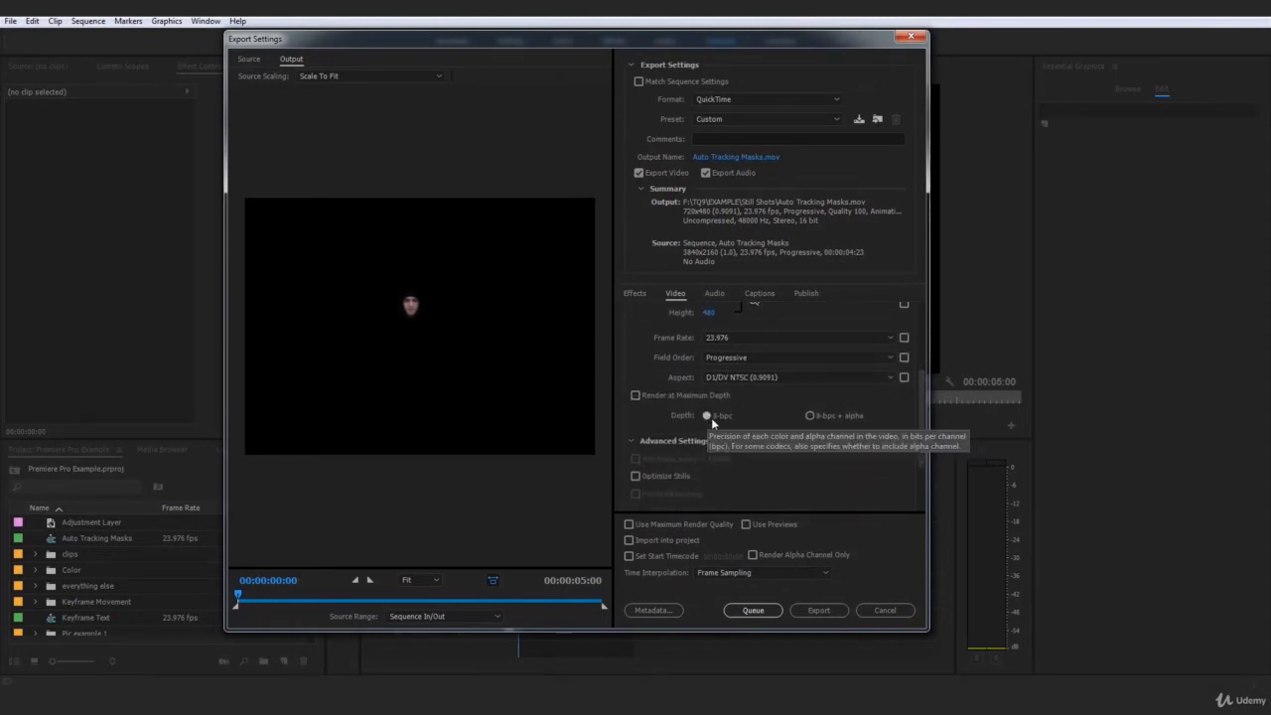
{"action": "left_click", "coordinate": [820, 421]}
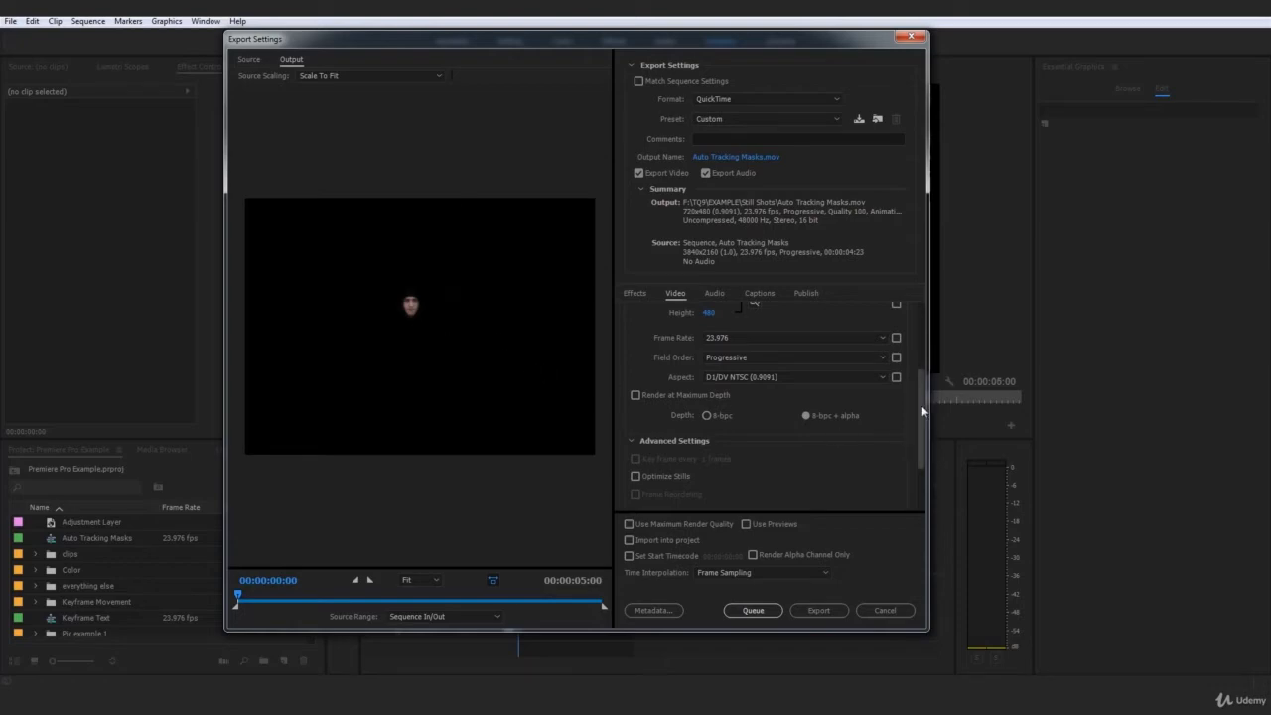
Set the export frame size to 1920 wide by 1080 high.
{"action": "left_click_drag", "start_coordinate": [921, 425], "coordinate": [920, 381]}
{"action": "left_click", "coordinate": [709, 355]}
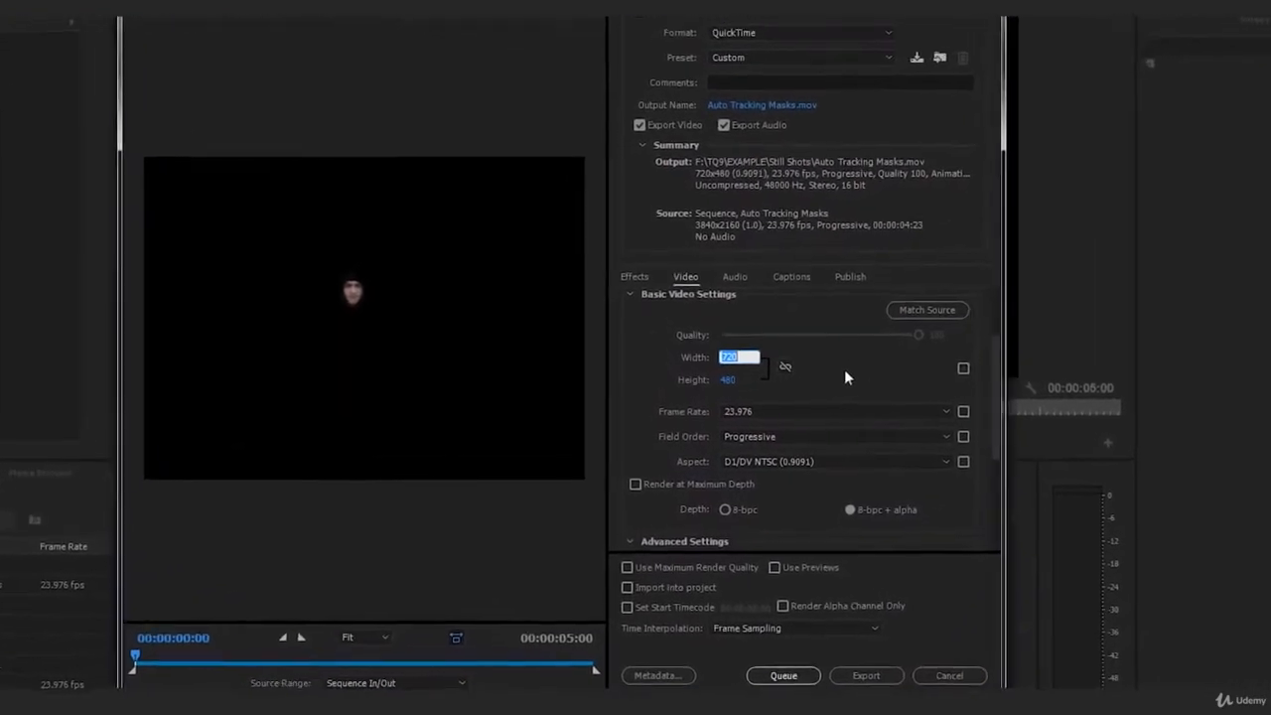
{"action": "type", "text": "1920"}
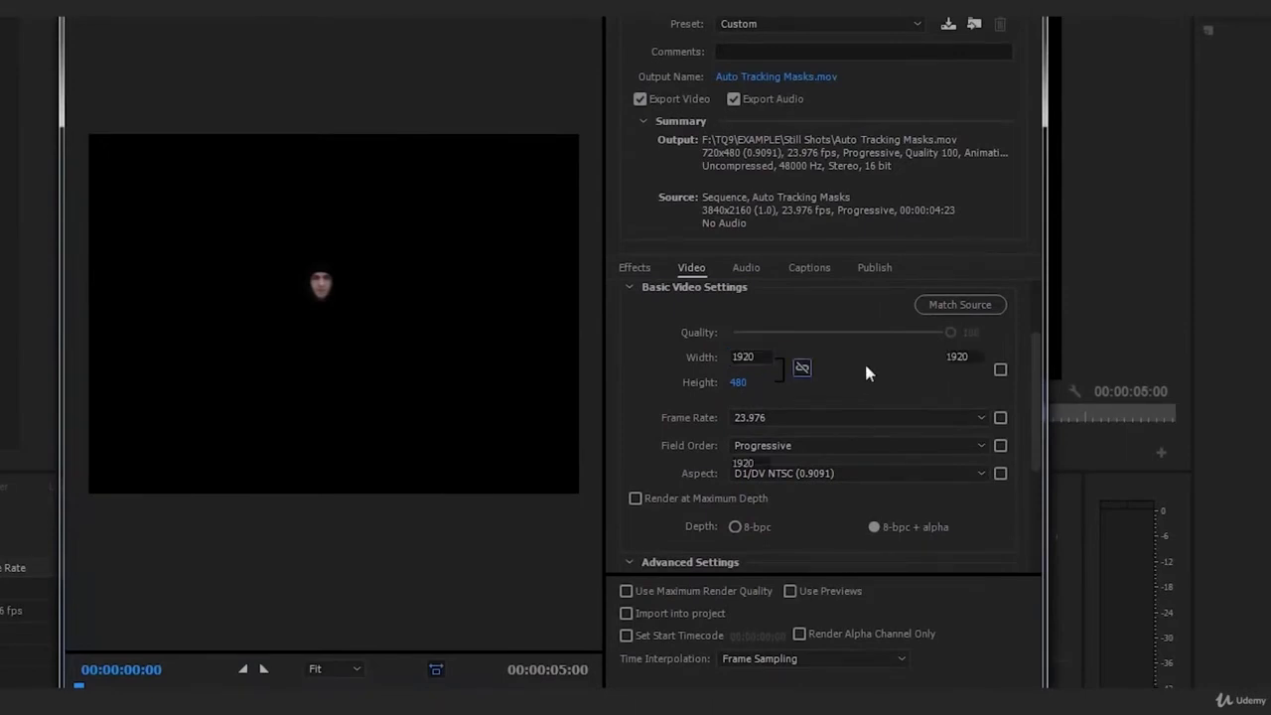
{"action": "key", "text": "Tab"}
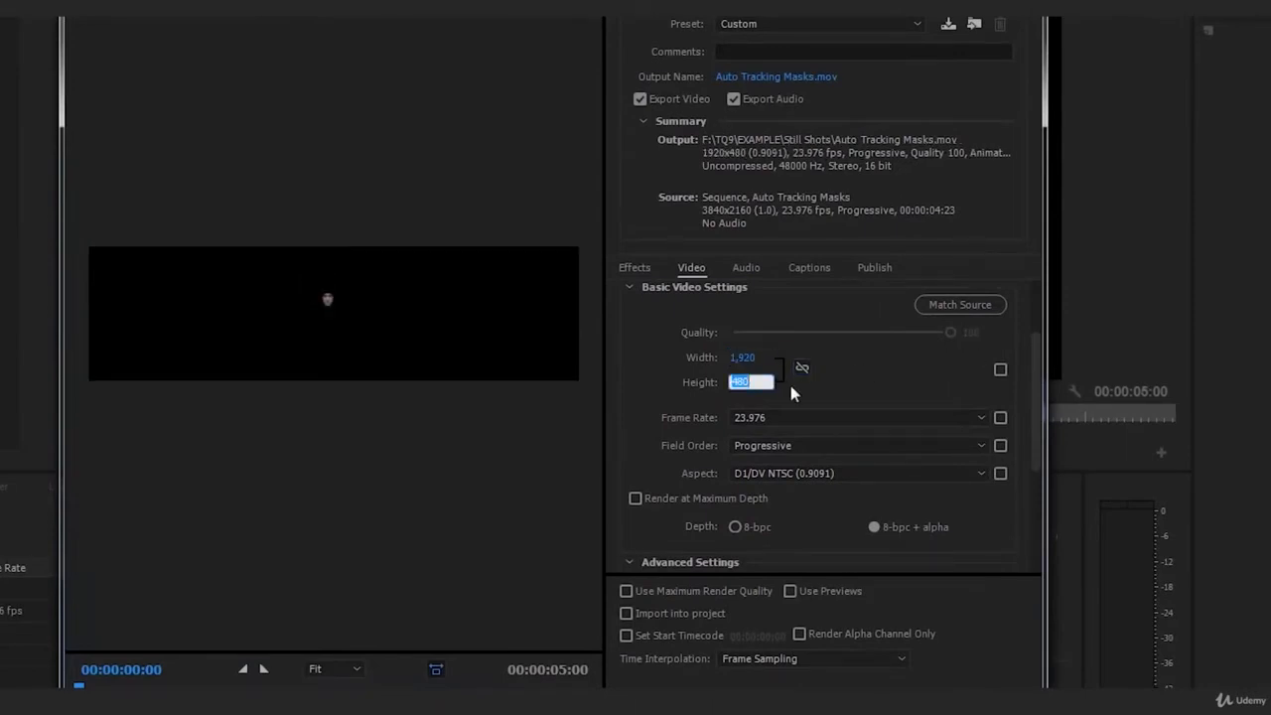
{"action": "type", "text": "1080"}
{"action": "key", "text": "Return"}
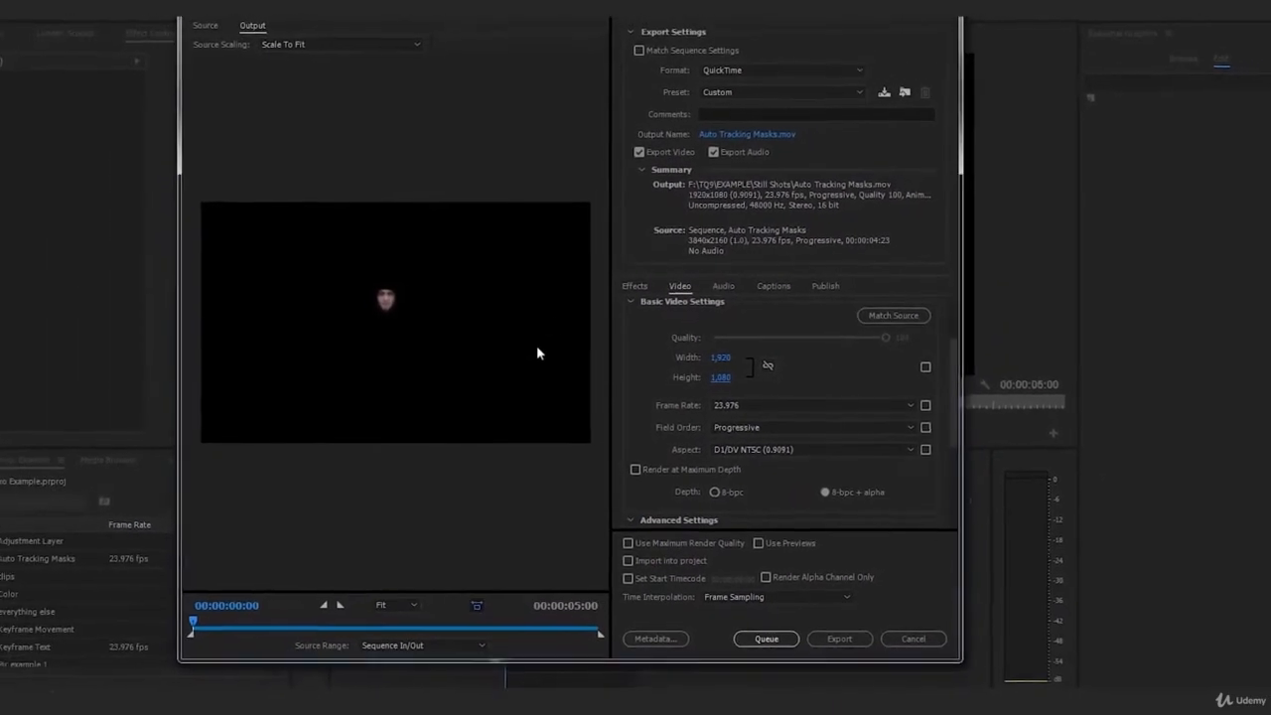
Export the sequence as transparent.mov to the Still Shots folder and select the exported file in Windows Explorer.
{"action": "left_click", "coordinate": [759, 157]}
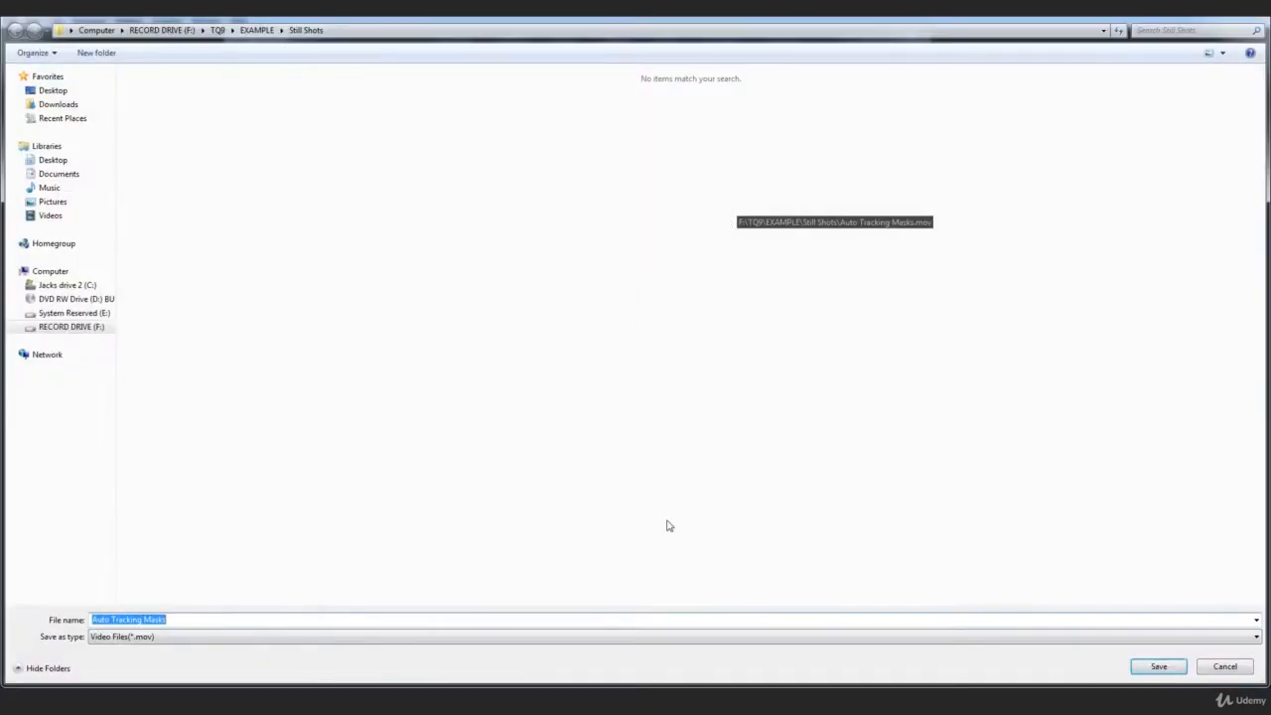
{"action": "type", "text": "tr"}
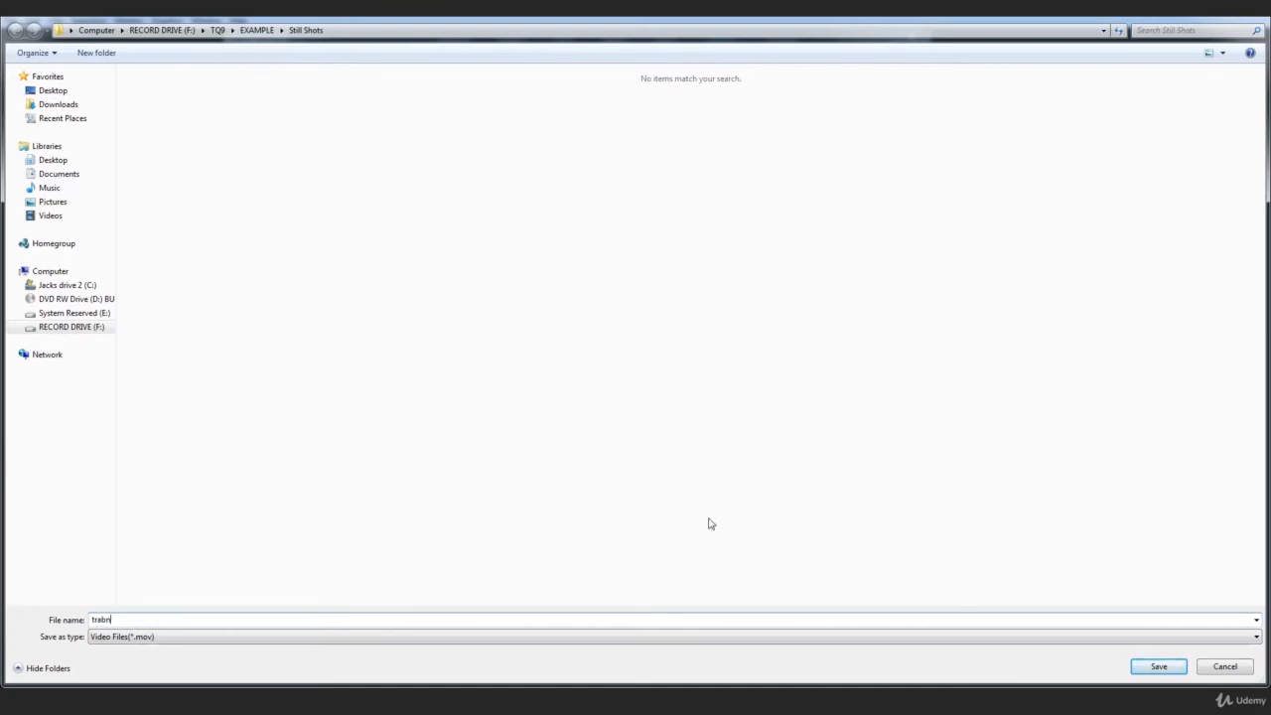
{"action": "type", "text": "ansparent"}
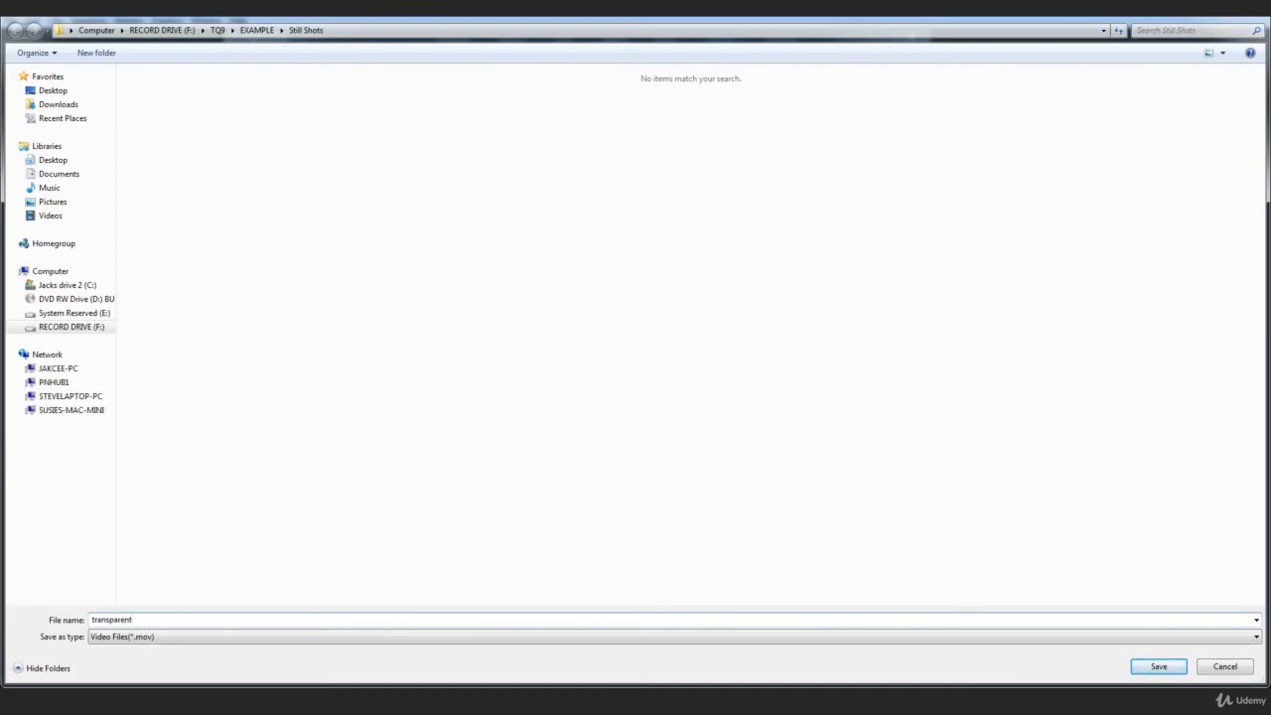
{"action": "key", "text": "Return"}
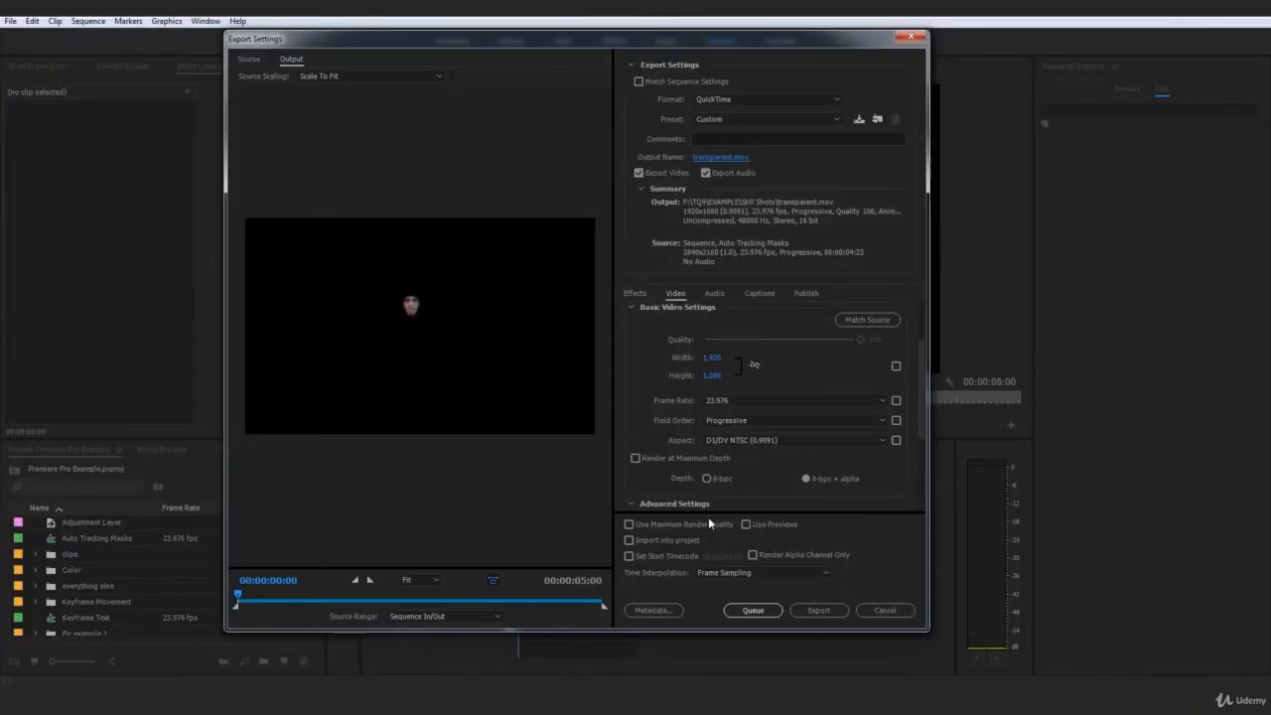
{"action": "left_click", "coordinate": [822, 611]}
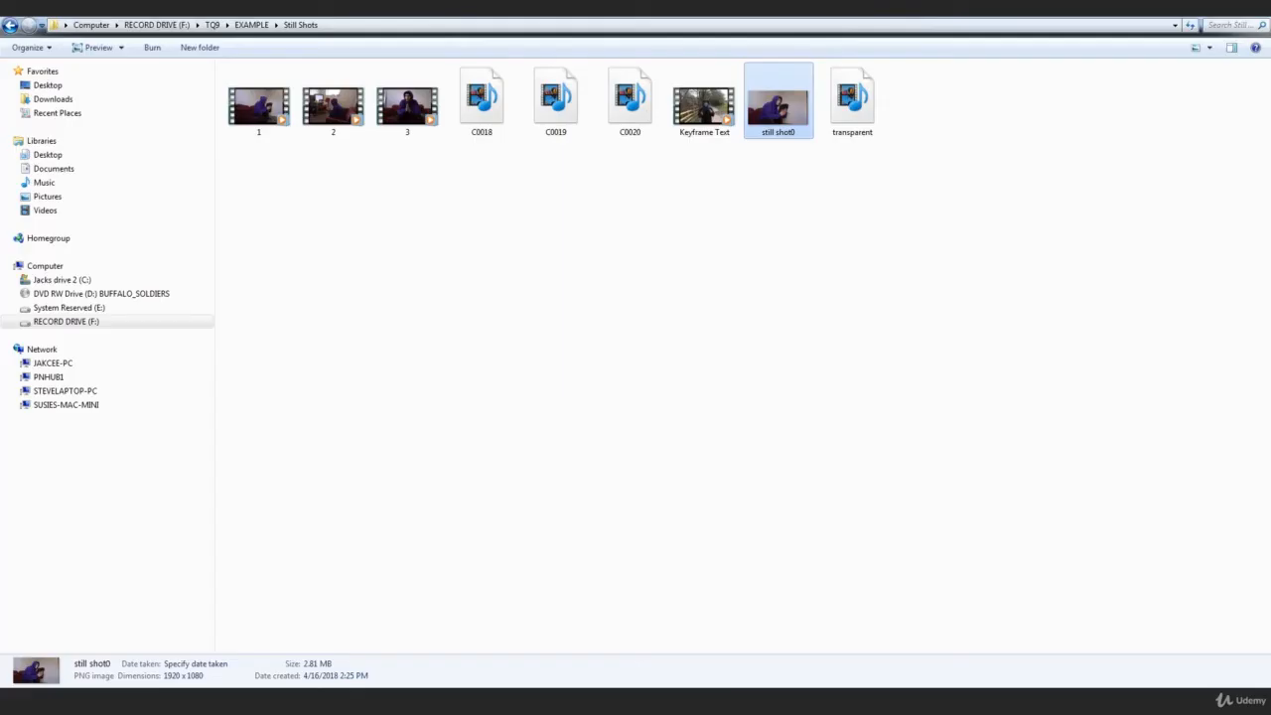
{"action": "left_click", "coordinate": [853, 127]}
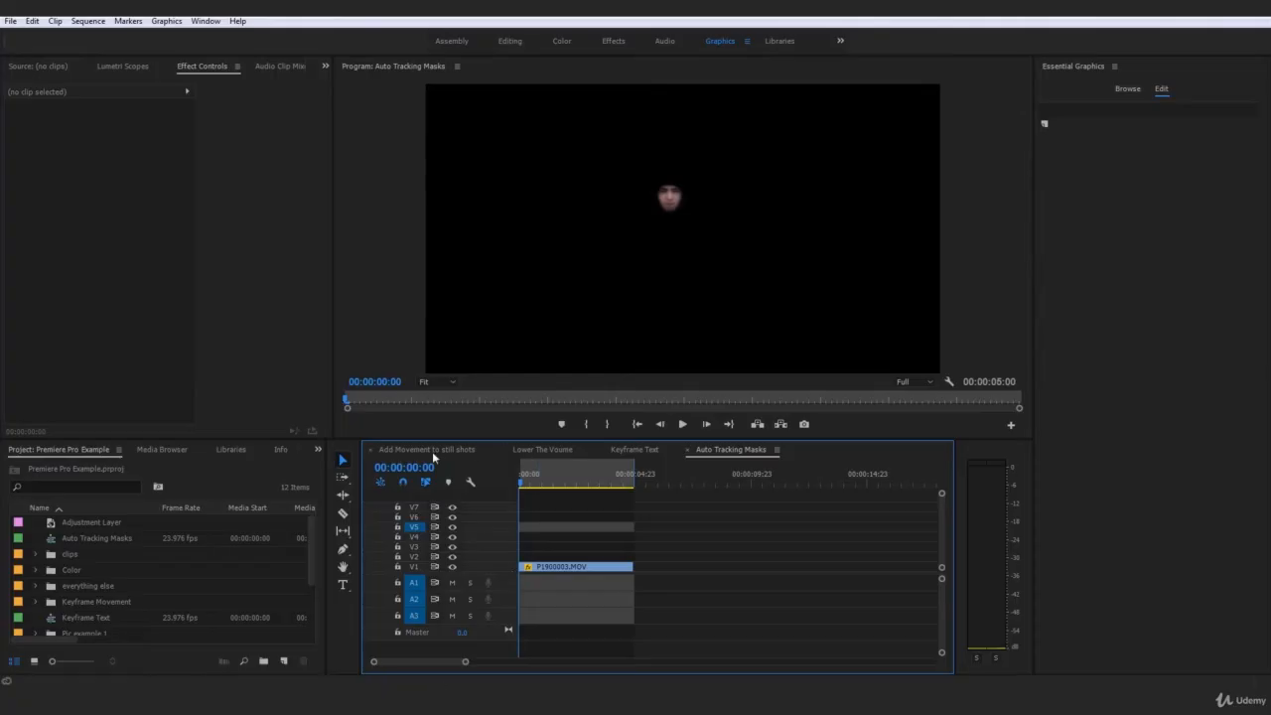
Place transparent.mov on track V2 above the first clip of the Add Movement to still shots sequence and preview it briefly.
{"action": "left_click", "coordinate": [433, 452]}
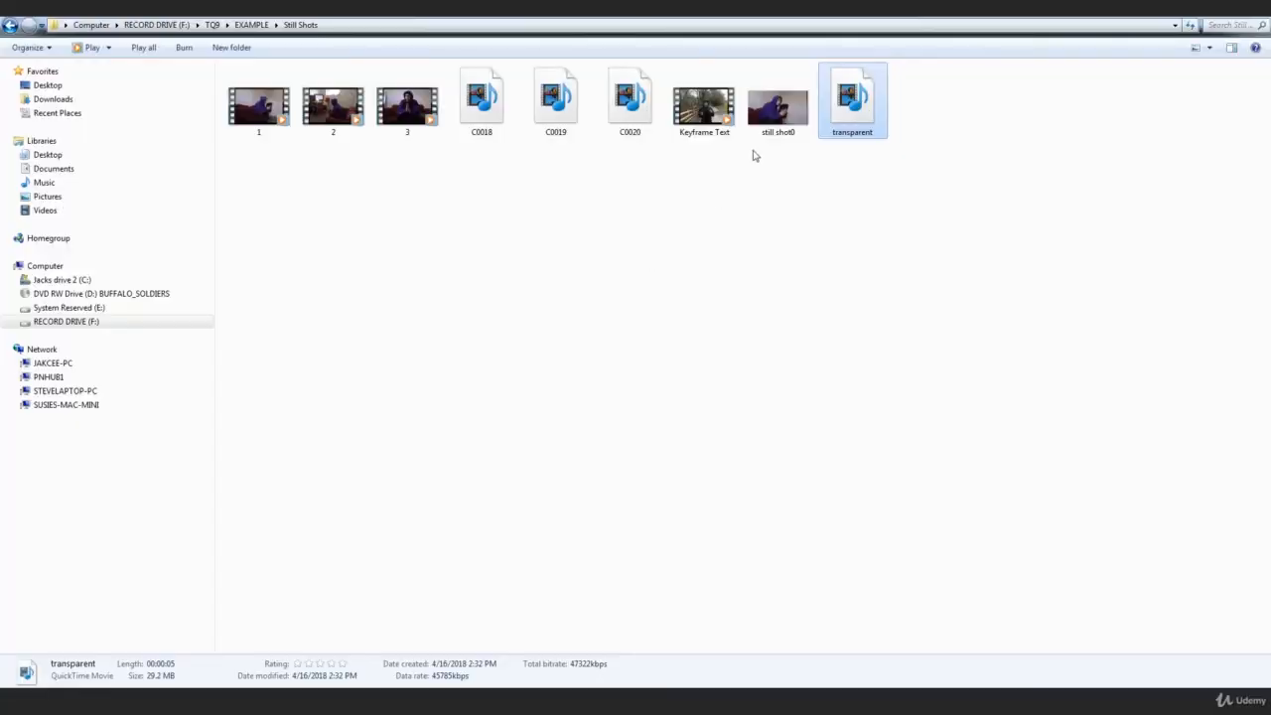
{"action": "left_click_drag", "start_coordinate": [852, 100], "coordinate": [532, 548]}
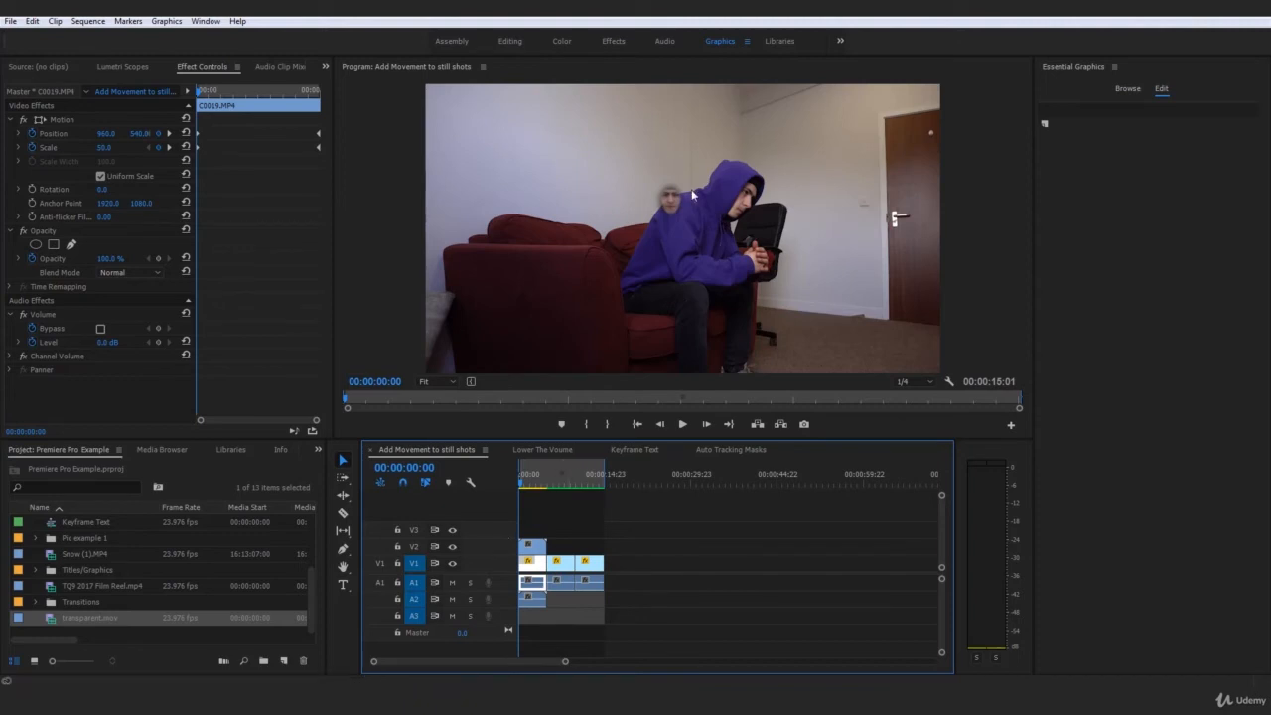
{"action": "key", "text": "space"}
{"action": "key", "text": "space"}
Reposition the transparent.mov clip so the masked face sits on the wall, up and to the left of the man's head.
{"action": "left_click", "coordinate": [528, 549]}
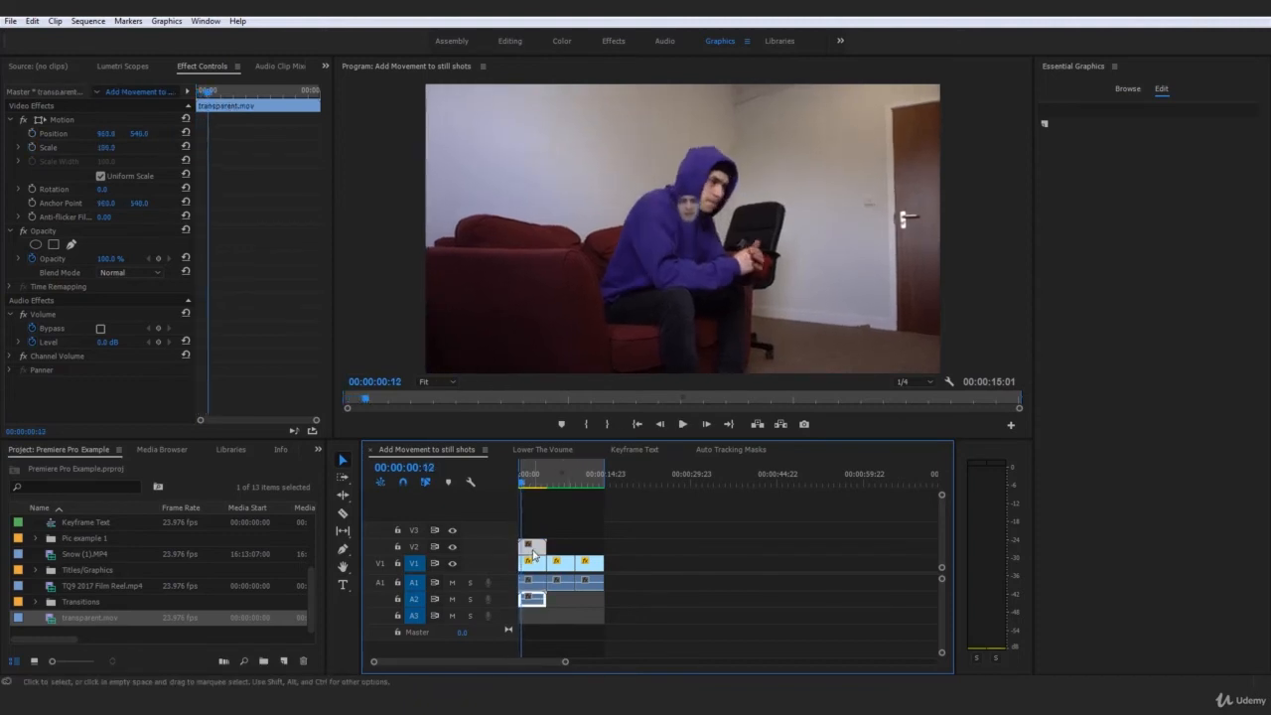
{"action": "left_click", "coordinate": [693, 215]}
{"action": "left_click", "coordinate": [67, 133]}
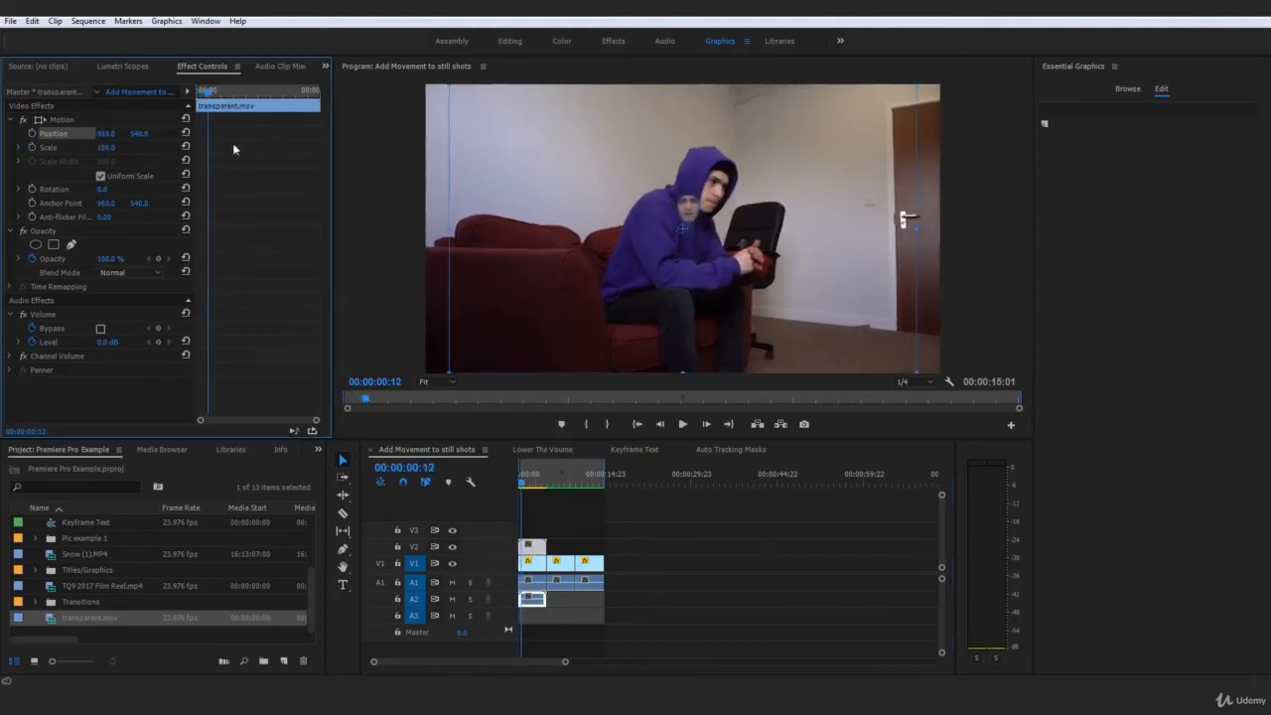
{"action": "left_click_drag", "start_coordinate": [754, 212], "coordinate": [715, 174]}
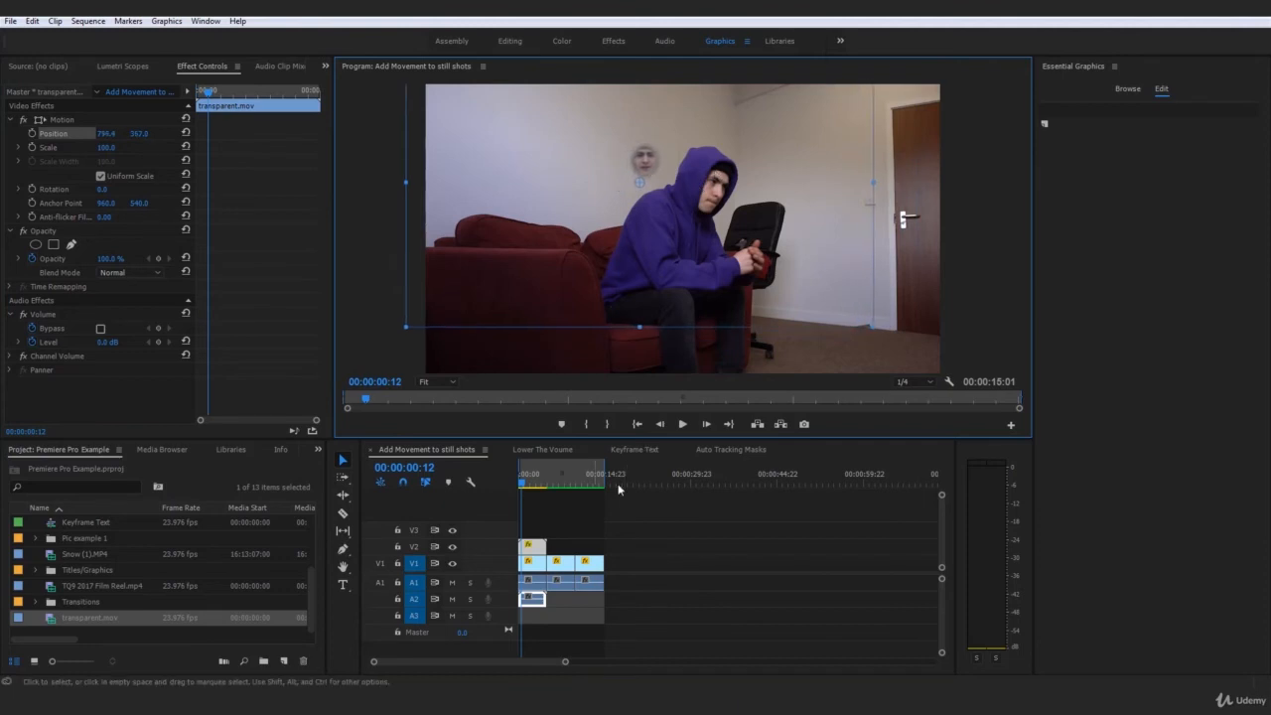
Duplicate the transparent.mov clip onto tracks V3 and V4, with each face at a different spot in the frame, and preview the result.
{"action": "left_click_drag", "start_coordinate": [534, 549], "coordinate": [533, 530]}
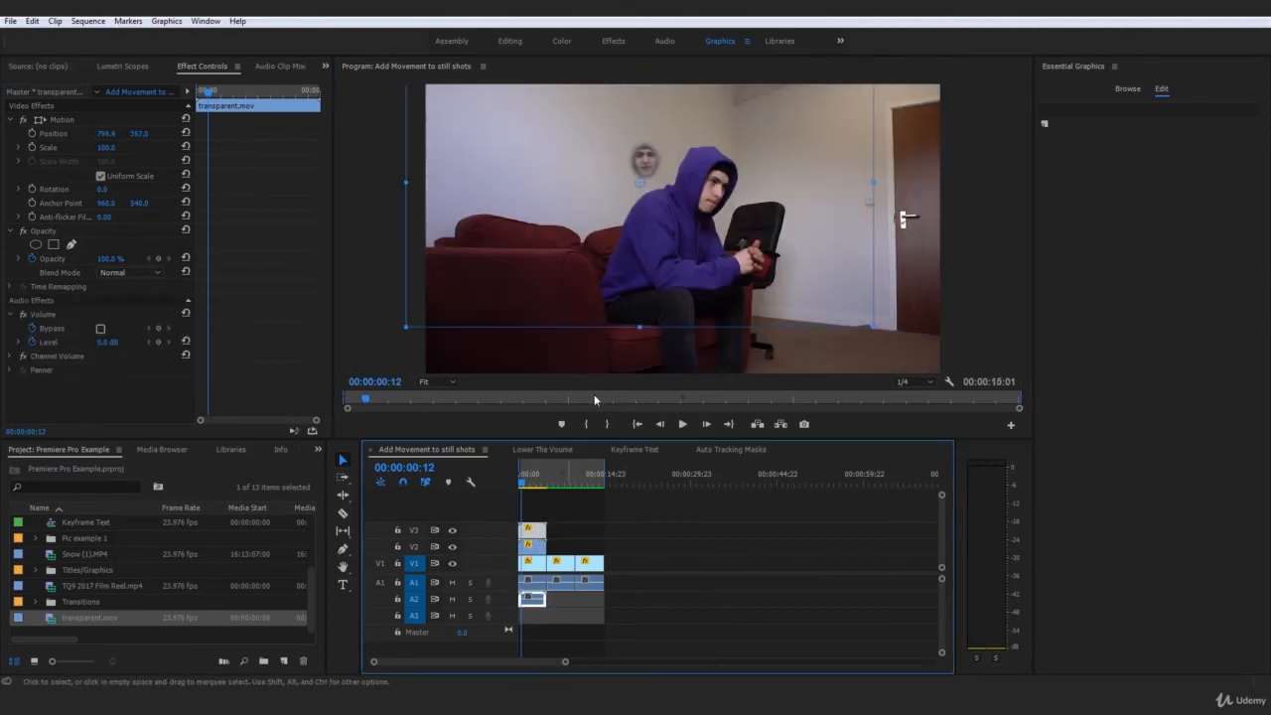
{"action": "left_click_drag", "start_coordinate": [538, 534], "coordinate": [537, 511]}
{"action": "key", "text": "space"}
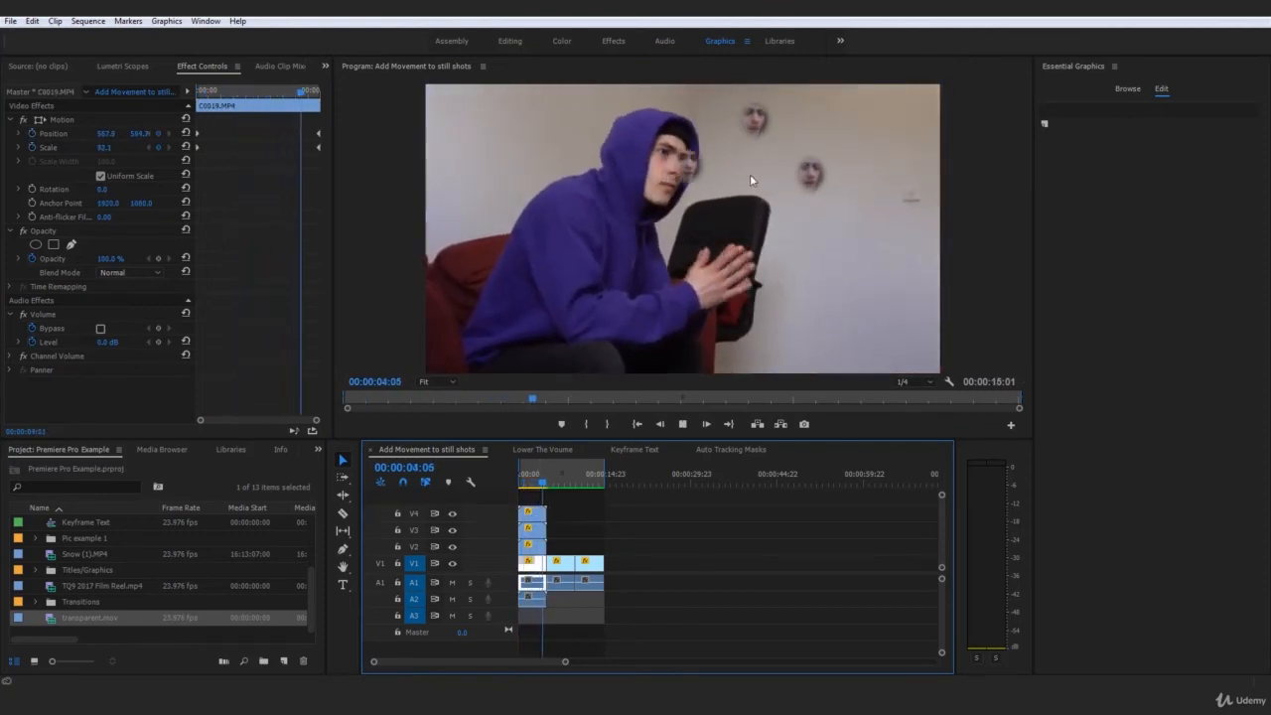
{"action": "key", "text": "space"}
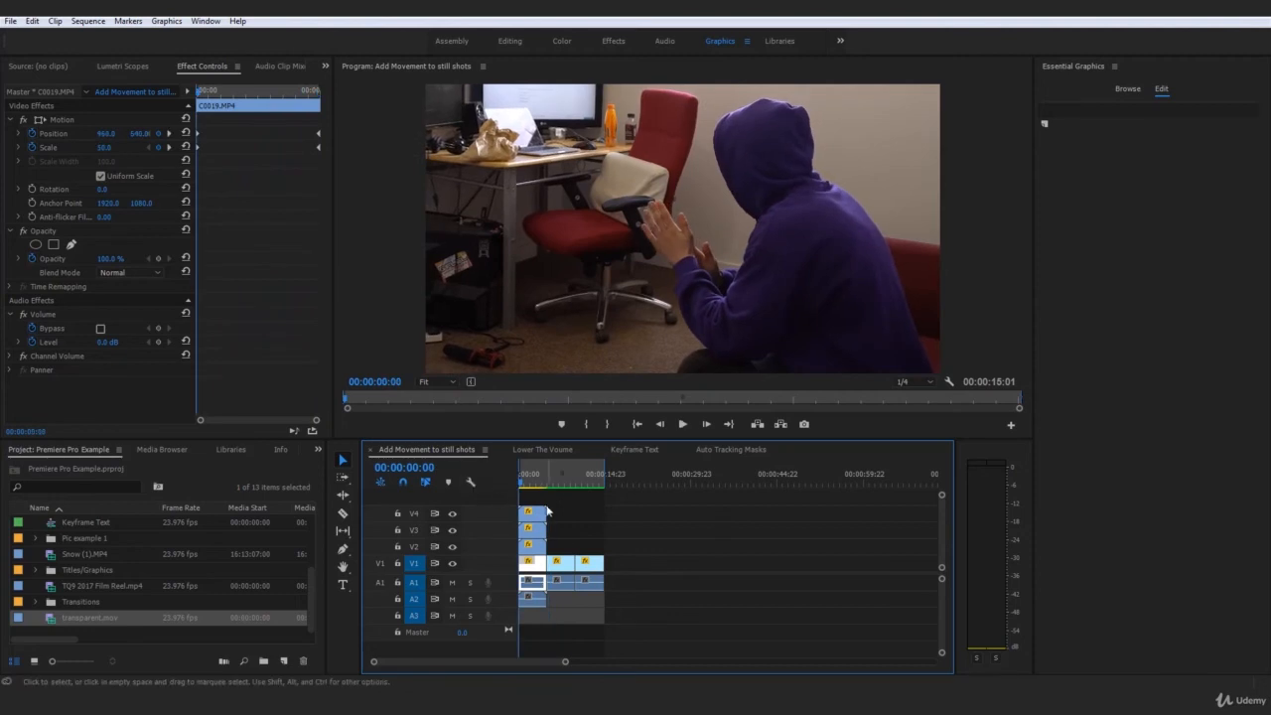
Play the composite with its clips deselected, and play the original masked face in the Auto Tracking Masks sequence for comparison.
{"action": "left_click", "coordinate": [684, 567]}
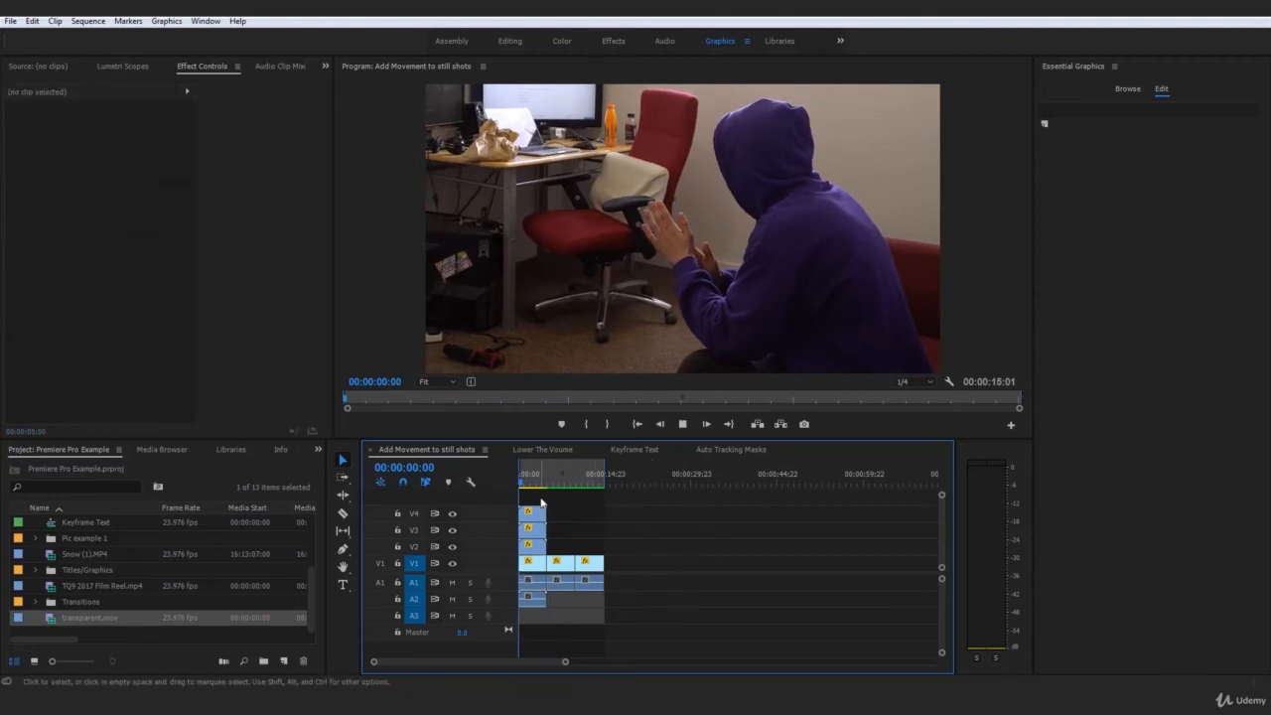
{"action": "key", "text": "space"}
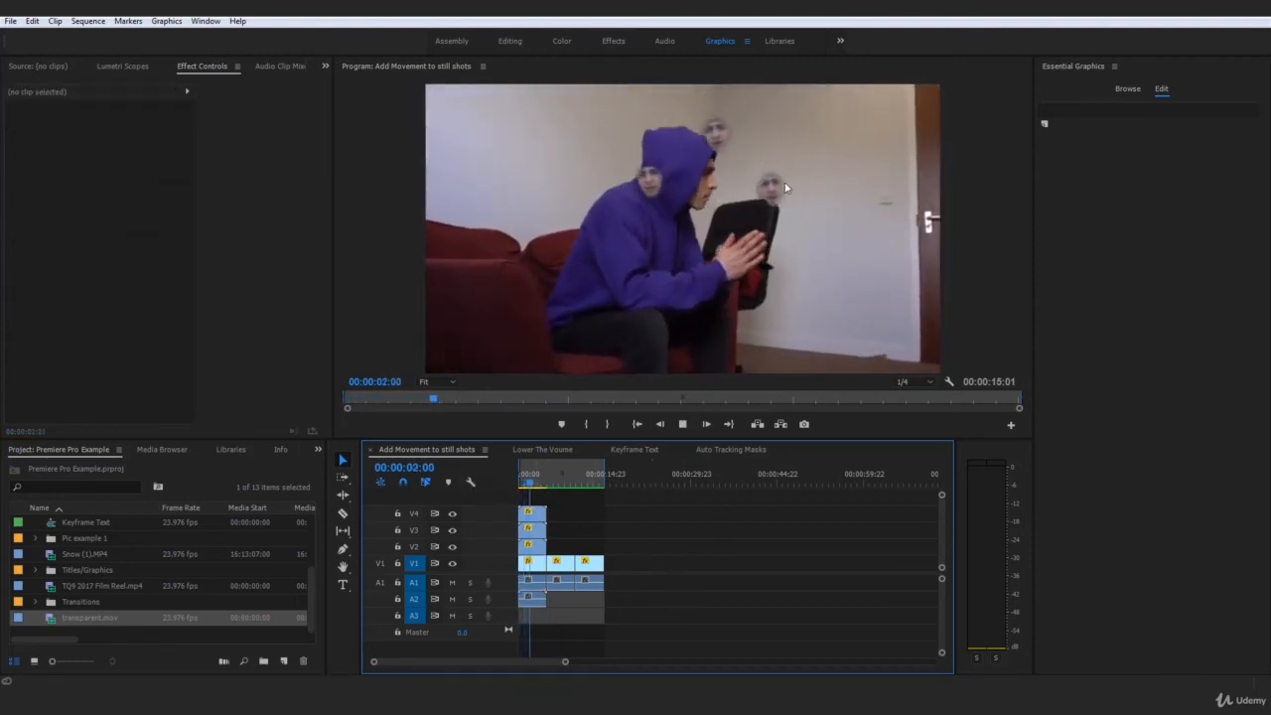
{"action": "left_click", "coordinate": [747, 449]}
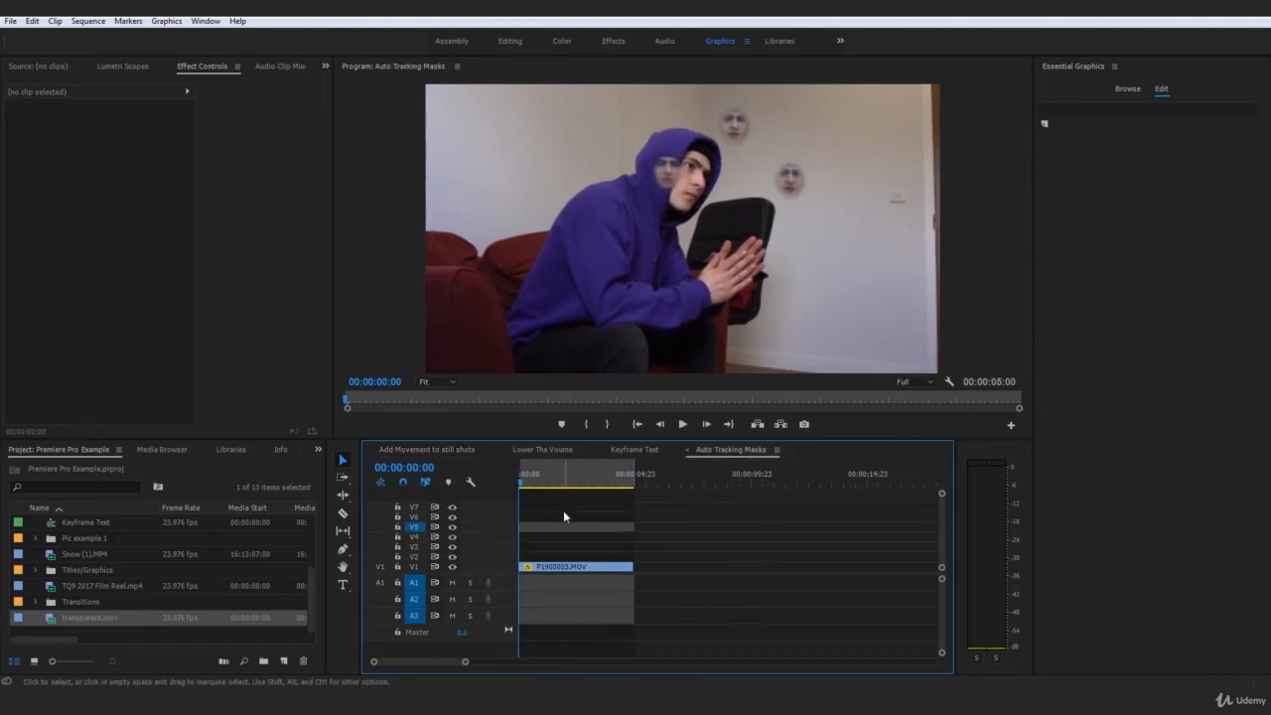
{"action": "key", "text": "space"}
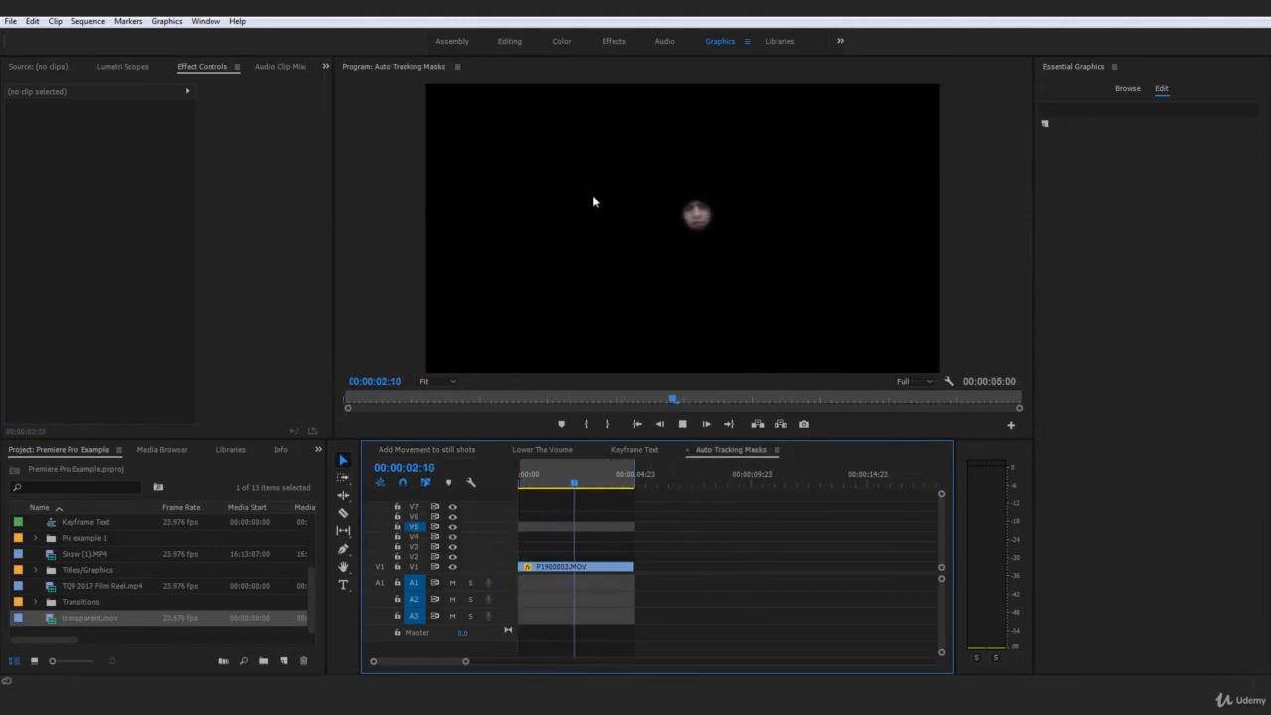
Return to the Add Movement to still shots sequence and play the overlaid faces from the start.
{"action": "left_click", "coordinate": [418, 450]}
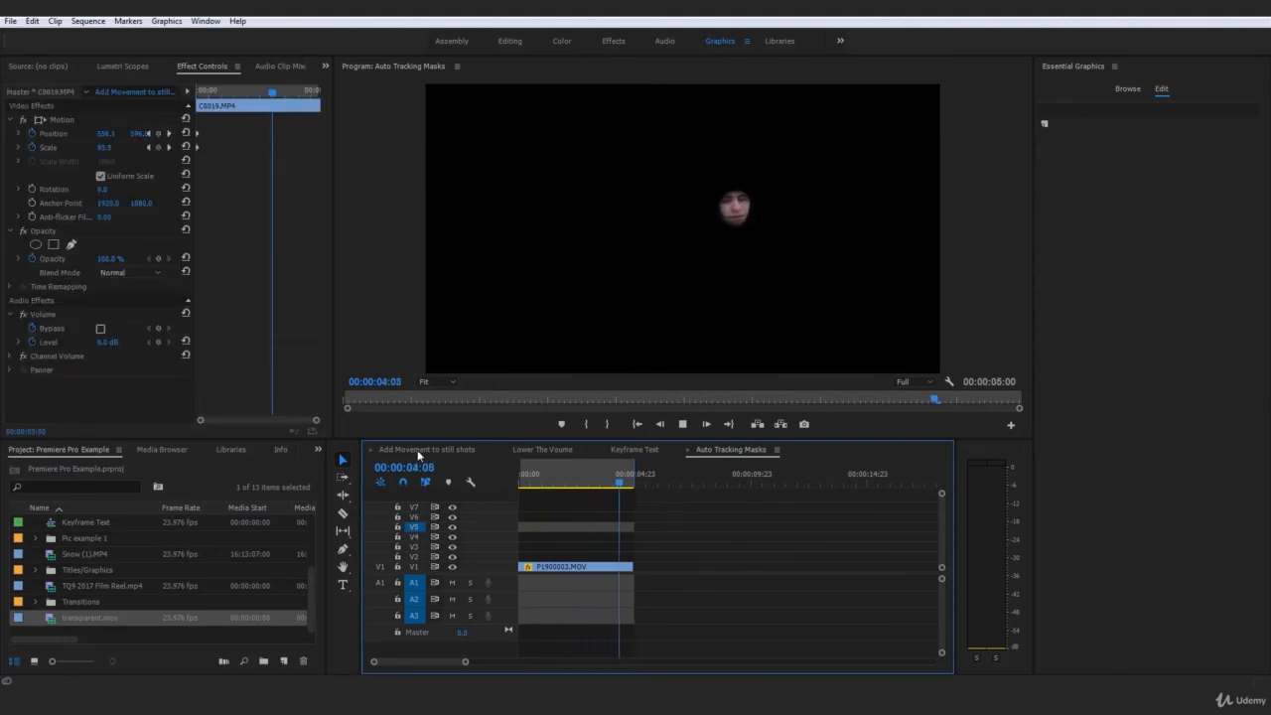
{"action": "left_click_drag", "start_coordinate": [555, 471], "coordinate": [508, 486]}
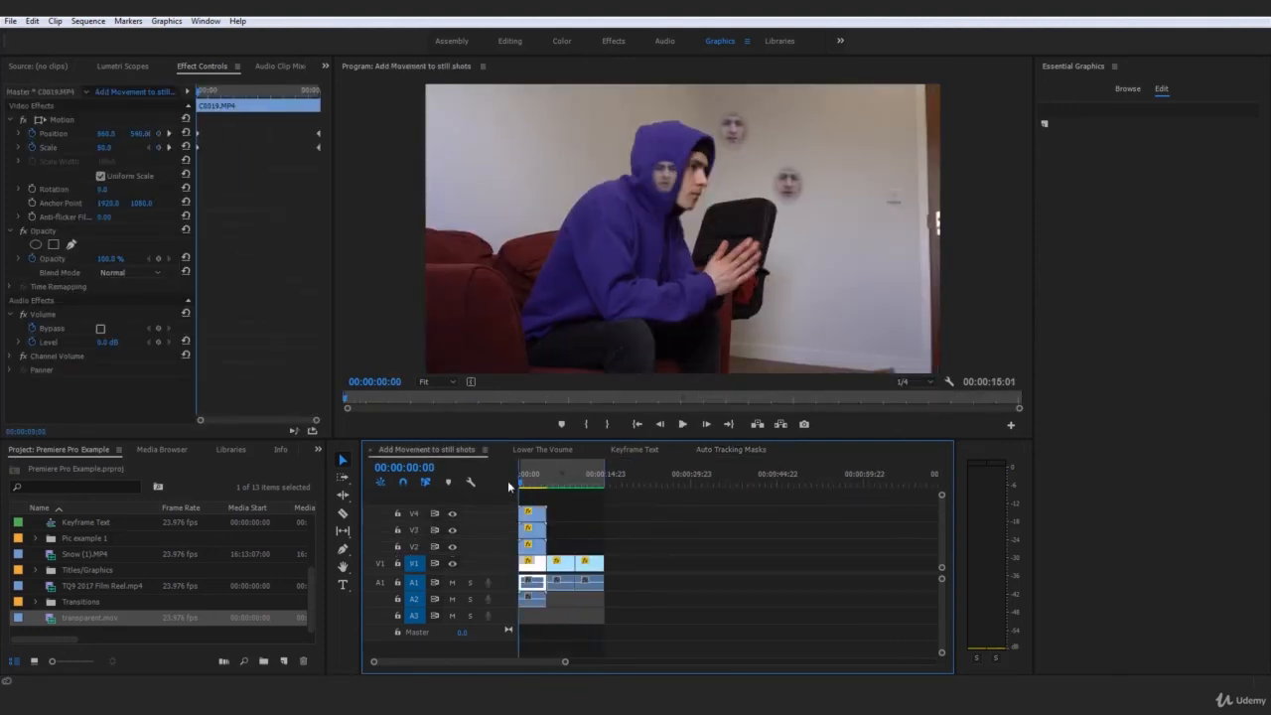
{"action": "key", "text": "space"}
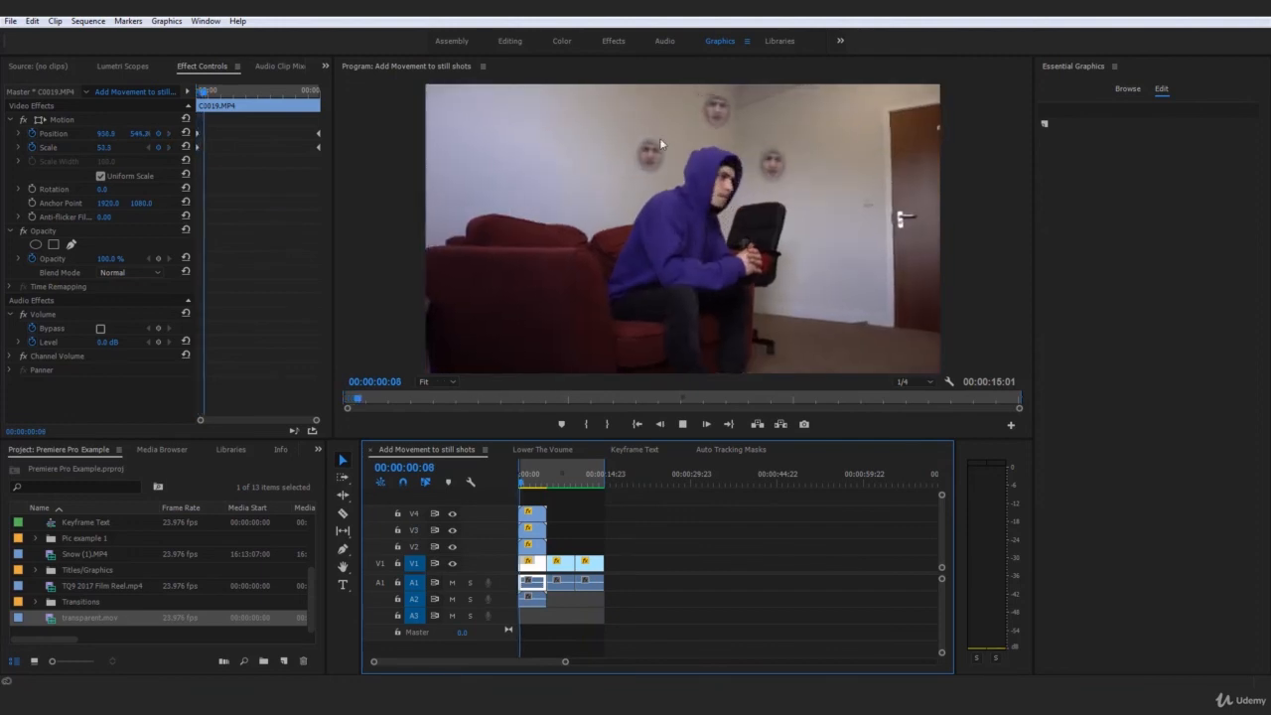
{"action": "key", "text": "space"}
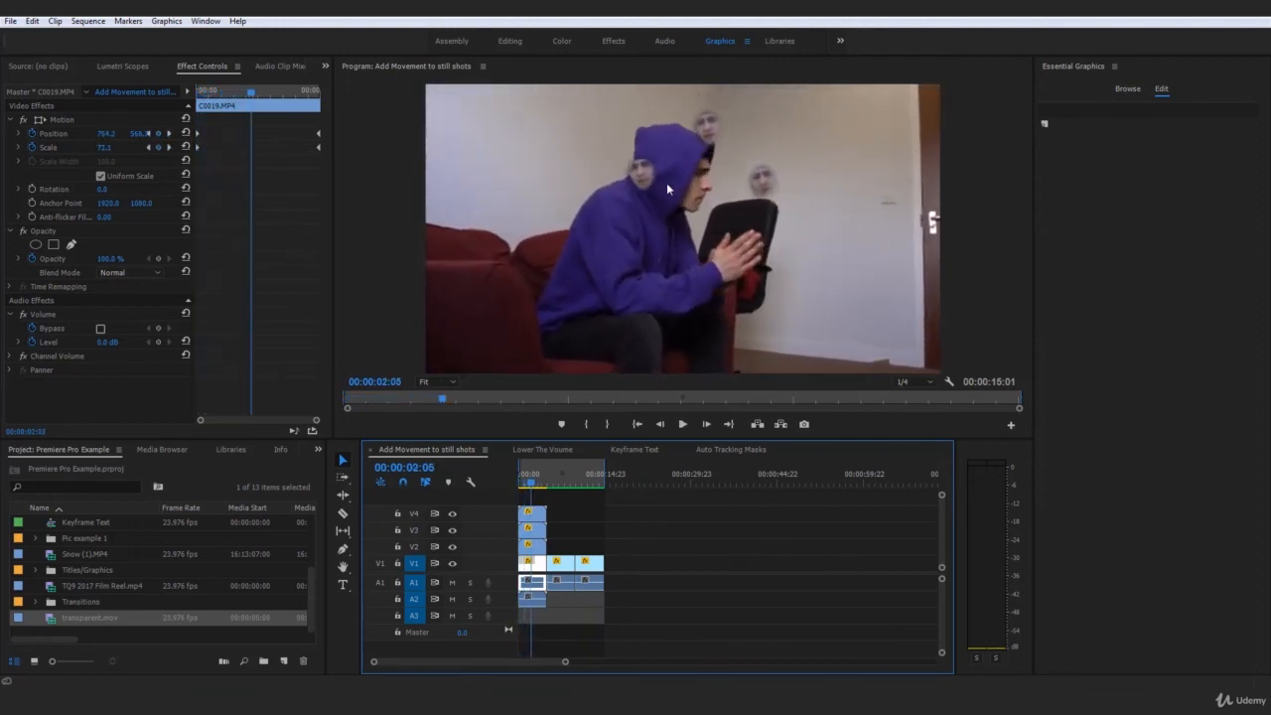
Check the Auto Tracking Masks sequence against the composite once more and replay the composite from its beginning with nothing selected.
{"action": "left_click", "coordinate": [740, 449]}
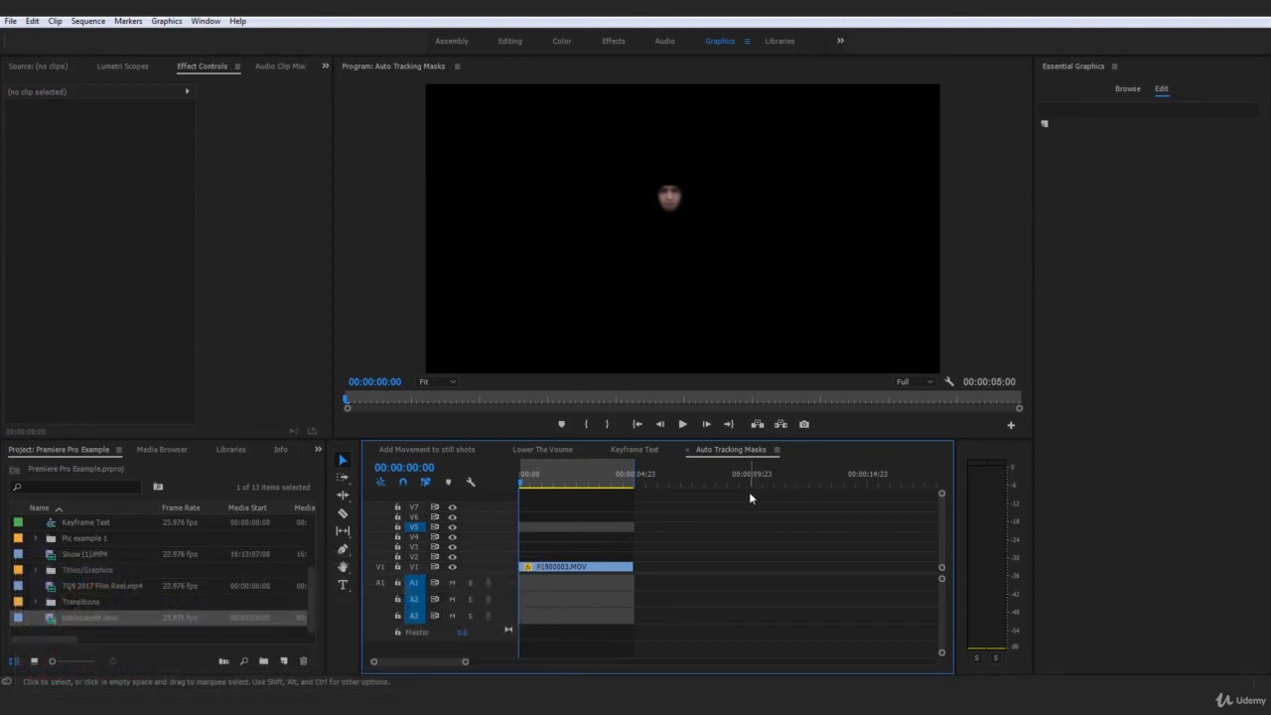
{"action": "left_click", "coordinate": [419, 449]}
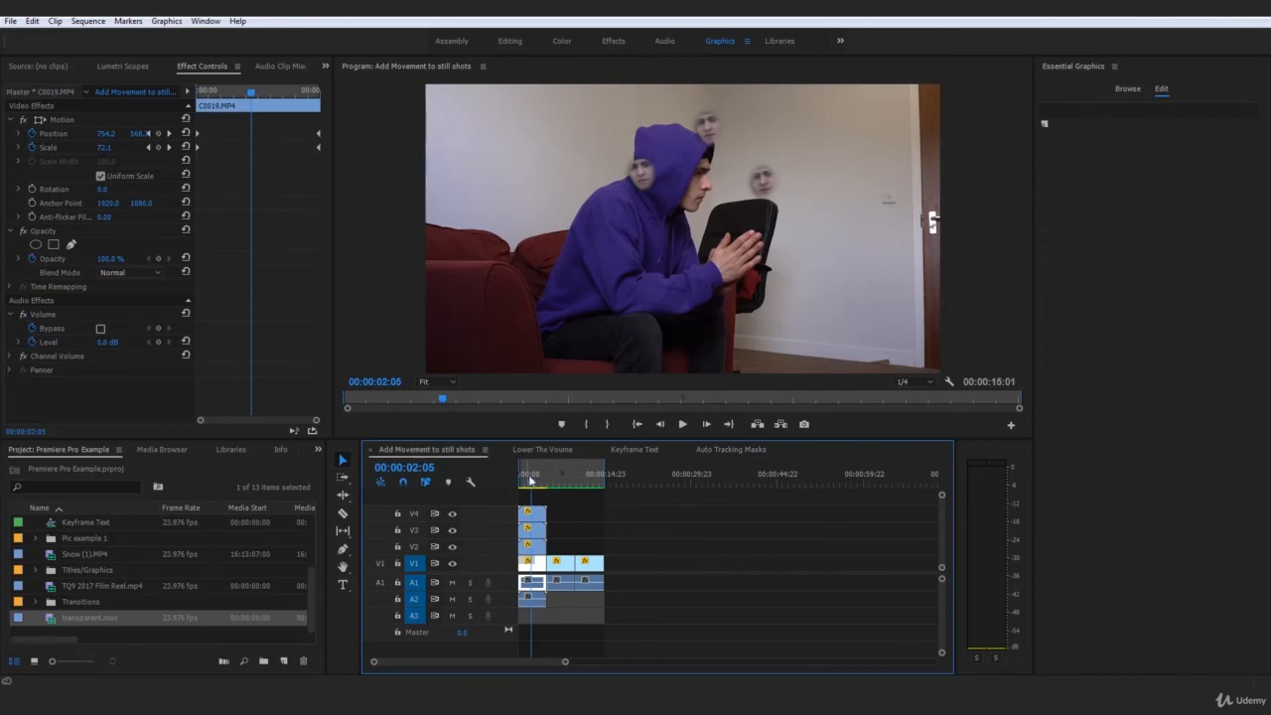
{"action": "left_click_drag", "start_coordinate": [530, 479], "coordinate": [504, 483]}
{"action": "left_click", "coordinate": [667, 511]}
{"action": "key", "text": "space"}
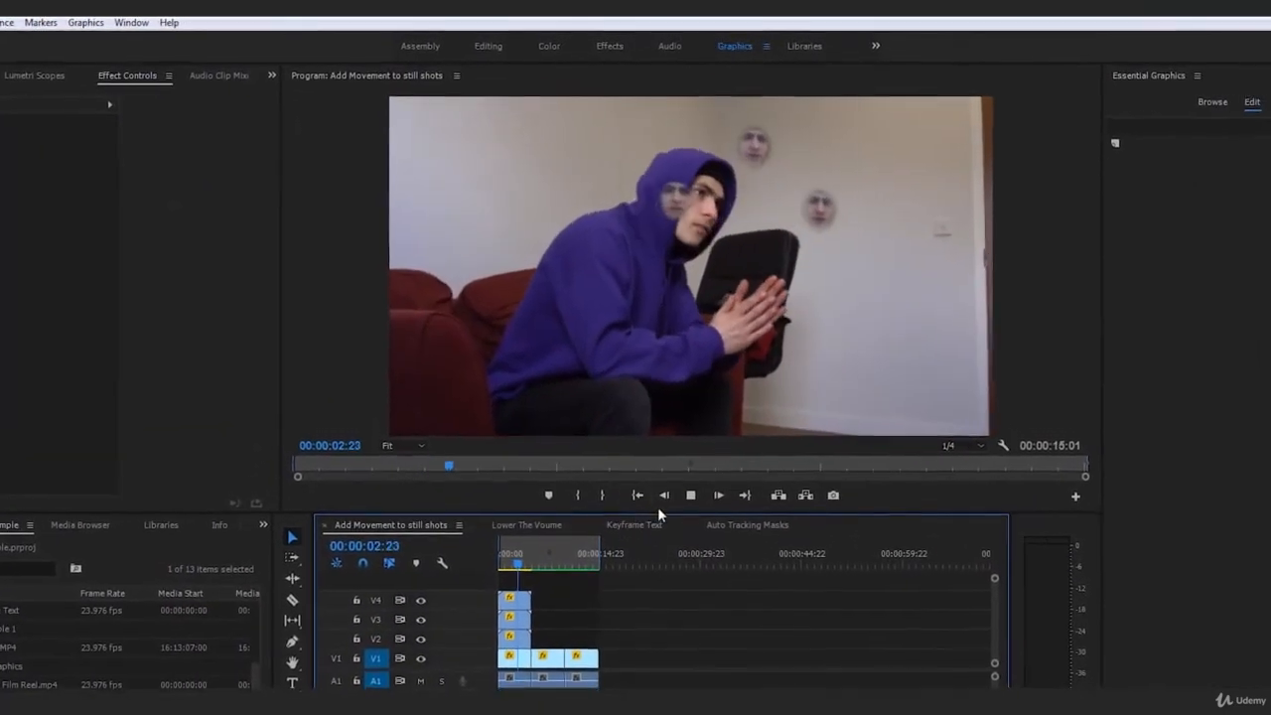
Rewind the composite sequence to its first frame and switch to the Auto Tracking Masks sequence.
{"action": "left_click_drag", "start_coordinate": [522, 563], "coordinate": [495, 565]}
{"action": "left_click", "coordinate": [717, 592]}
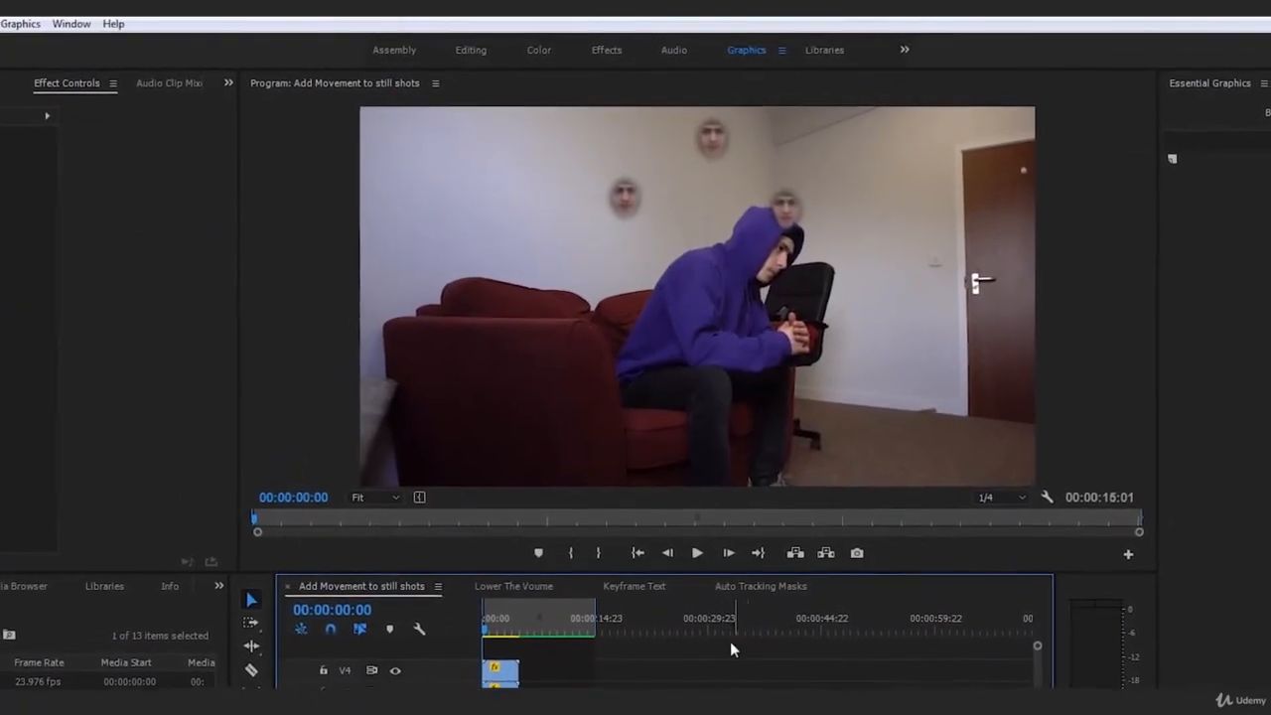
{"action": "left_click", "coordinate": [761, 586]}
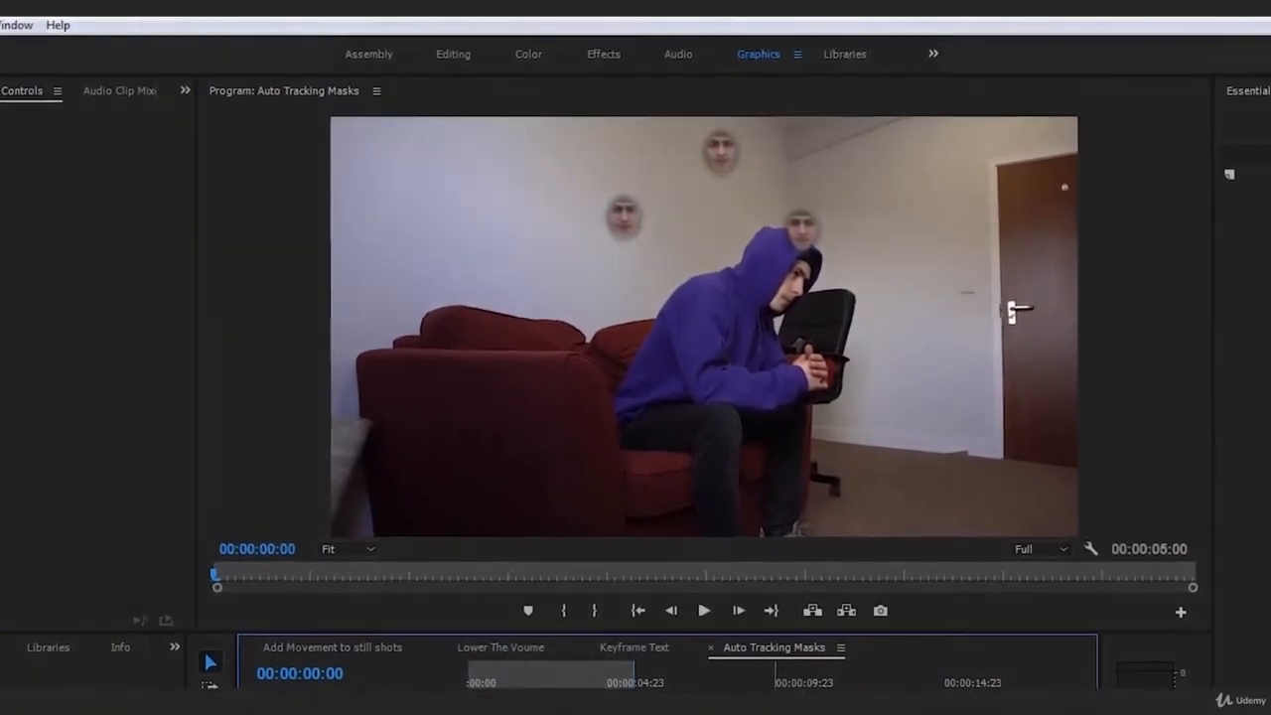